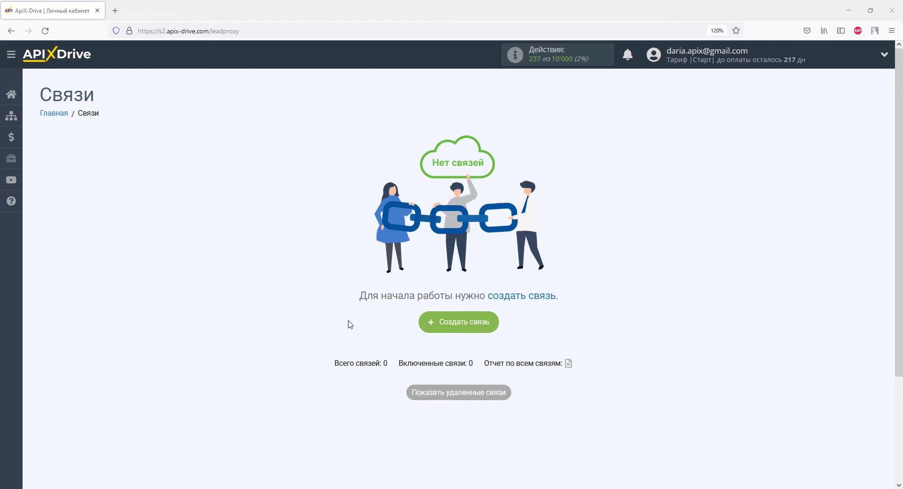
# Create a new connection and set its data source system to Телеграм (источник)
pyautogui.click(441, 329)
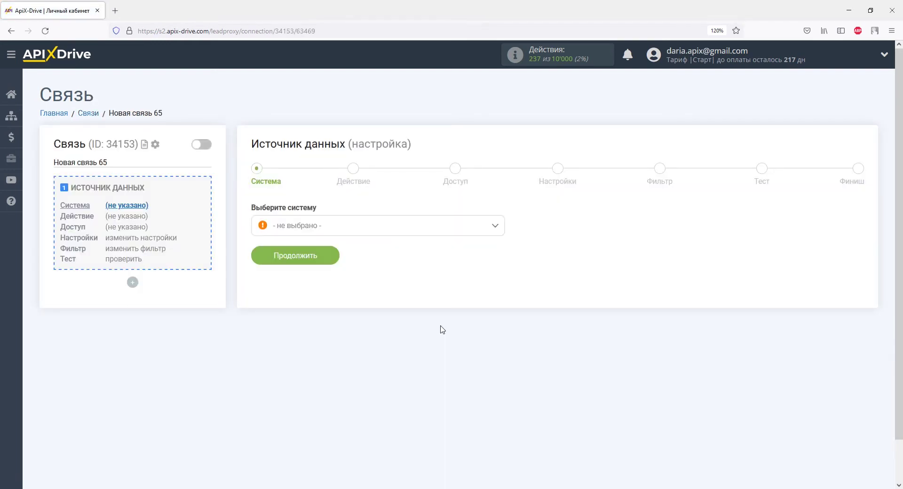
pyautogui.click(494, 231)
pyautogui.moveTo(501, 248); pyautogui.dragTo(498, 376)
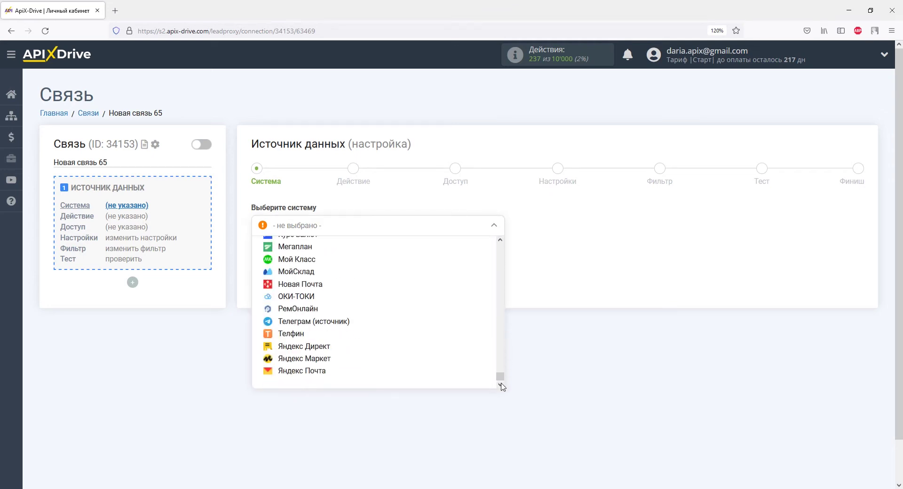
pyautogui.click(336, 327)
pyautogui.click(329, 260)
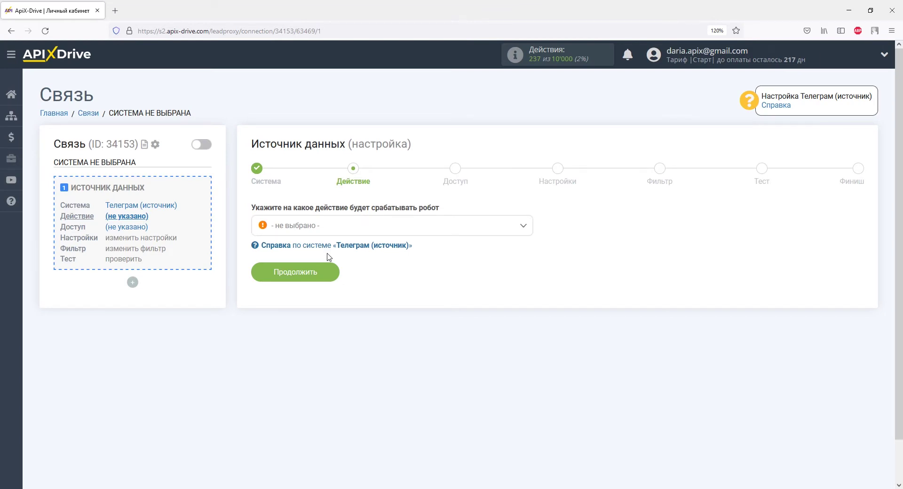
# Set the source action to Получить сообщения (новые) and open the form for connecting a Телеграм (источник) account
pyautogui.click(330, 228)
pyautogui.click(329, 280)
pyautogui.click(330, 274)
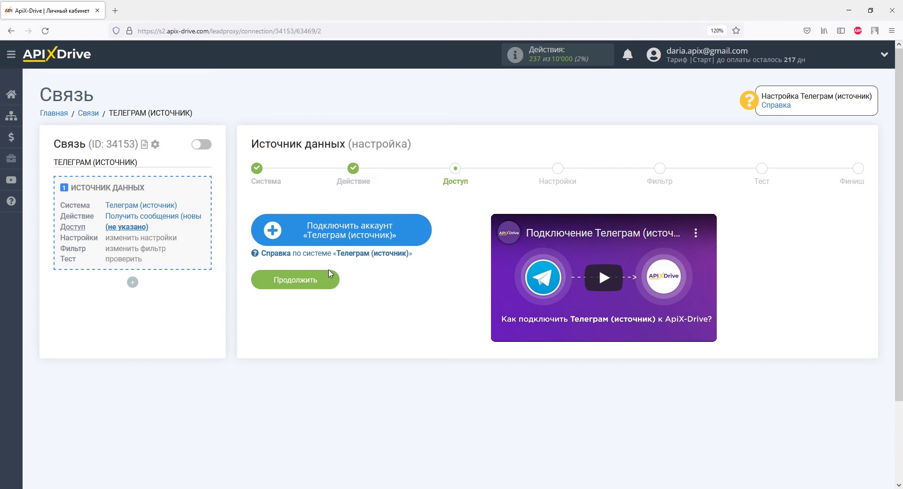
pyautogui.click(288, 227)
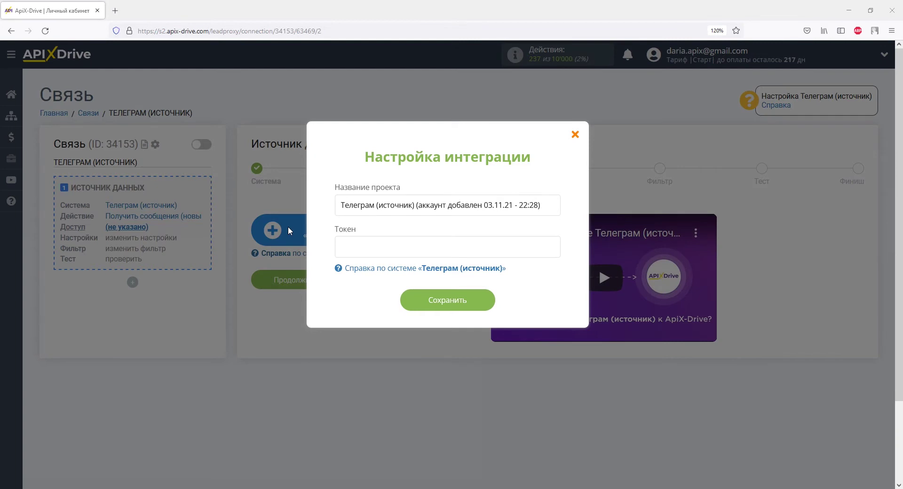
pyautogui.hotkey('alt', 'Tab')
pyautogui.scroll(-4, 396, 214)
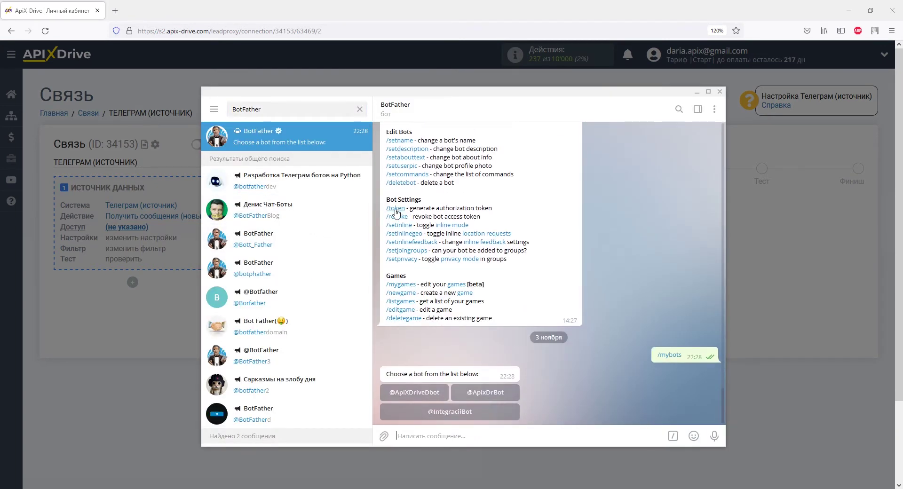
pyautogui.click(489, 394)
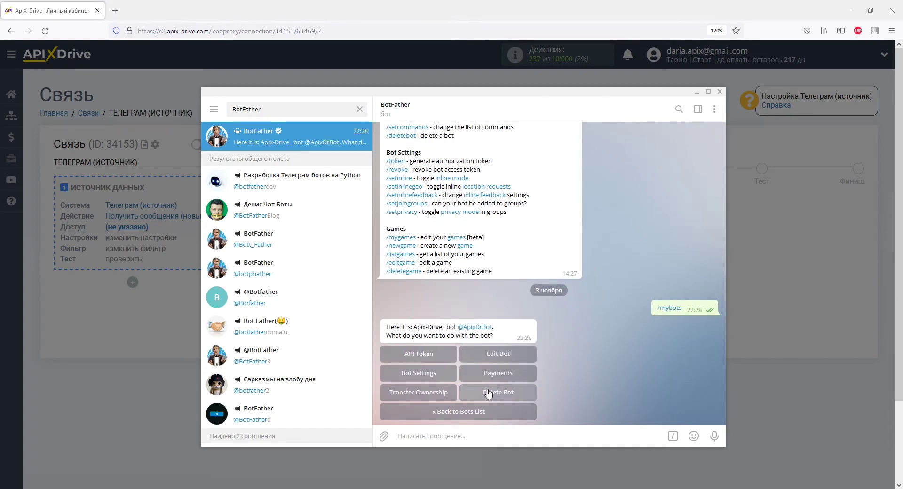
pyautogui.click(433, 354)
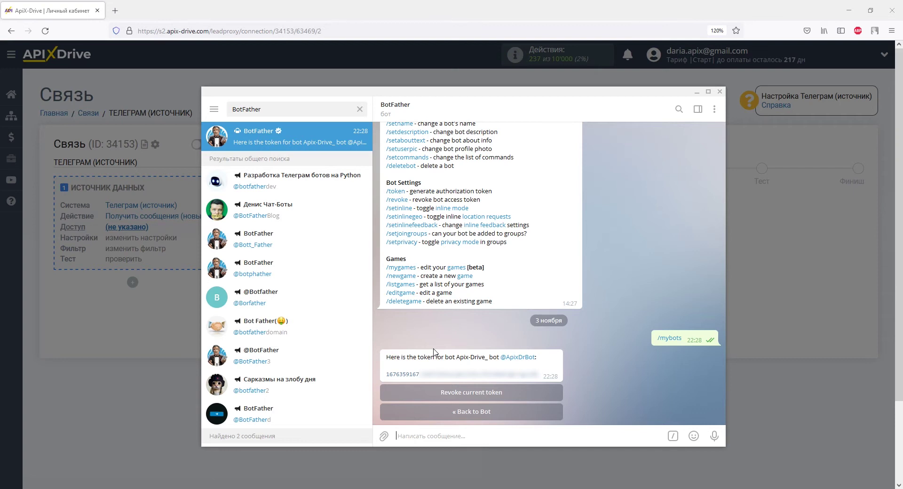
pyautogui.moveTo(384, 374); pyautogui.dragTo(540, 374)
pyautogui.rightClick(539, 374)
pyautogui.click(564, 271)
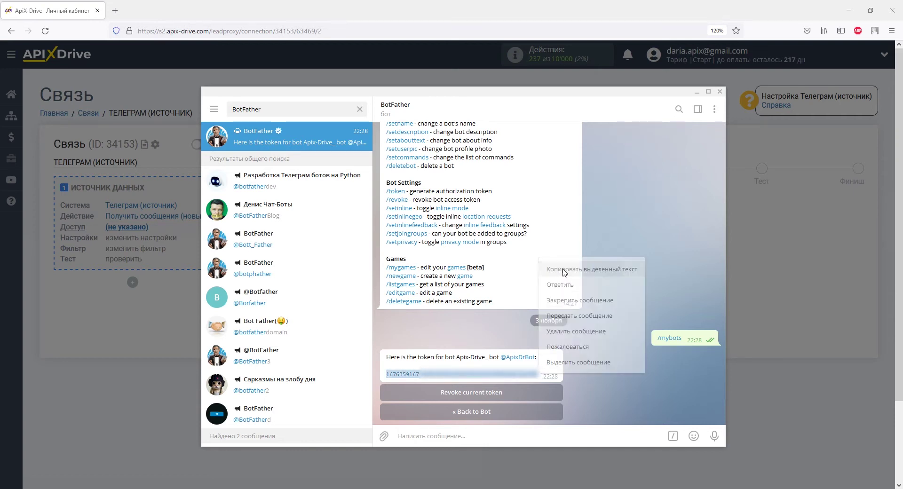
# Switch back to ApiX-Drive in the browser and paste the bot's API token into the integration's token field
pyautogui.hotkey('alt', 'Tab')
pyautogui.rightClick(464, 248)
pyautogui.click(495, 315)
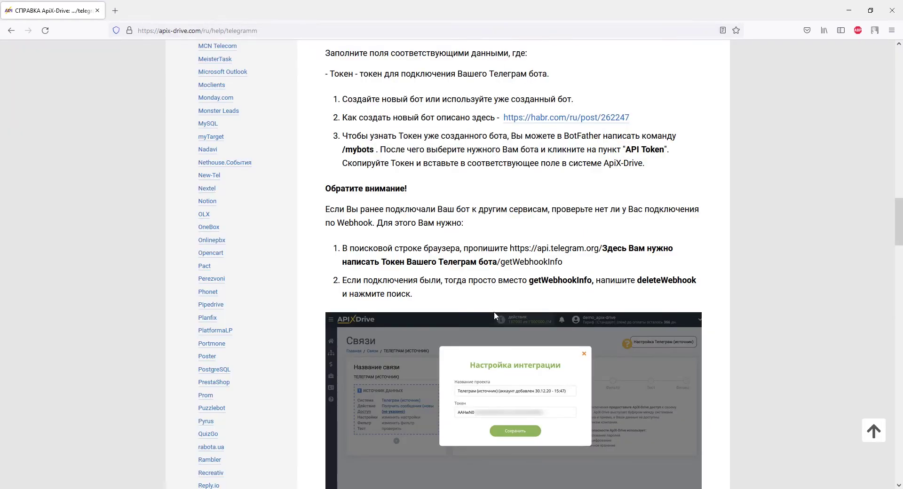
# Copy the api.telegram.org getWebhookInfo address template from the help article and paste it as the address in a new tab
pyautogui.moveTo(510, 248); pyautogui.dragTo(563, 265)
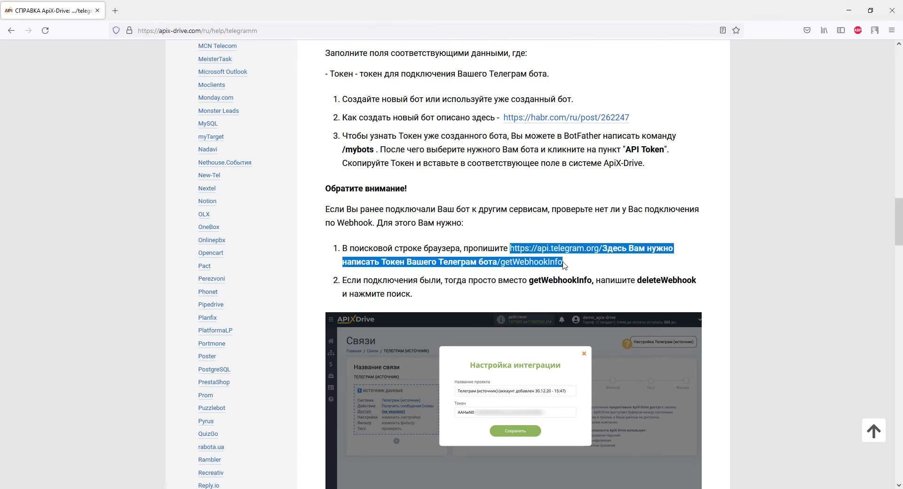
pyautogui.rightClick(562, 263)
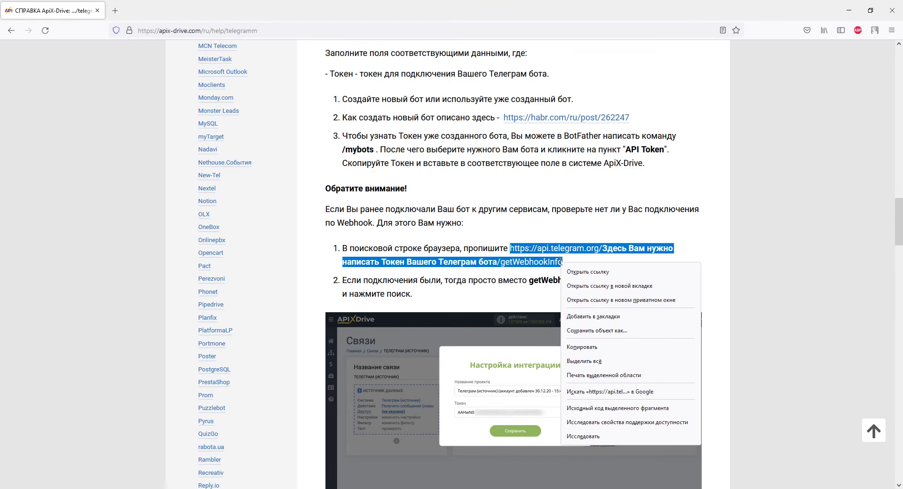
pyautogui.click(581, 347)
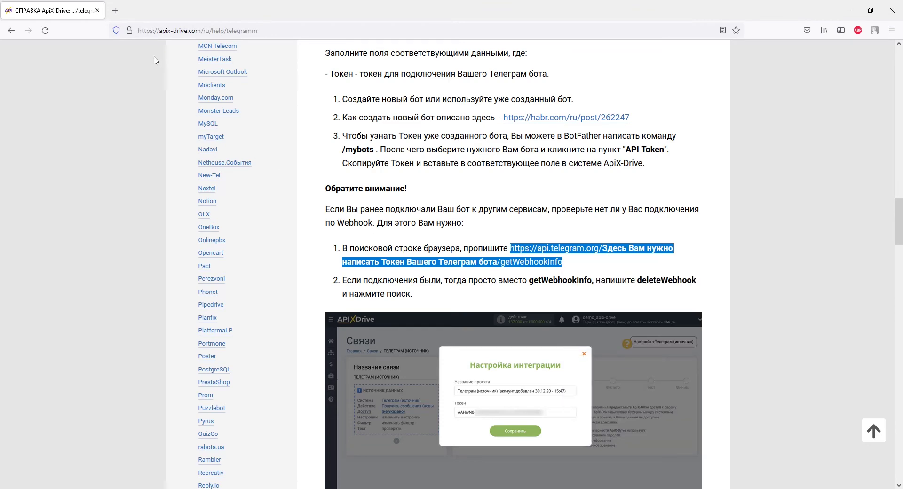
pyautogui.click(115, 11)
pyautogui.rightClick(126, 31)
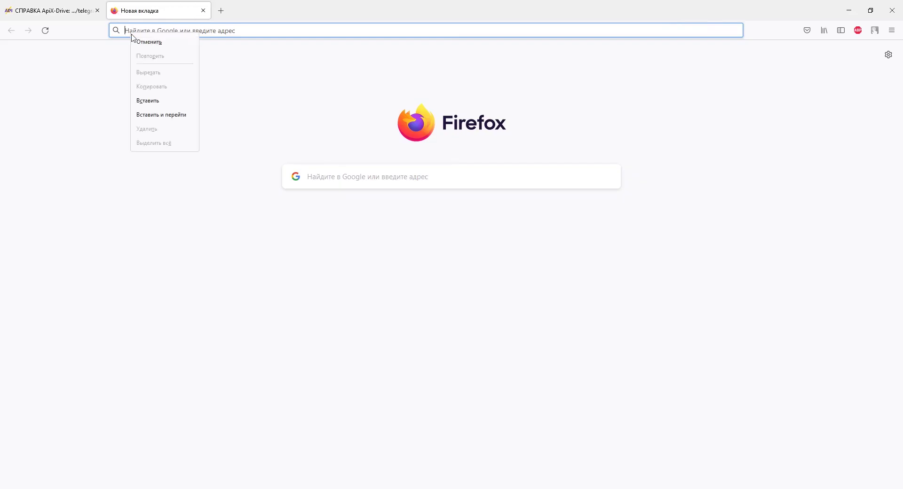
pyautogui.click(143, 99)
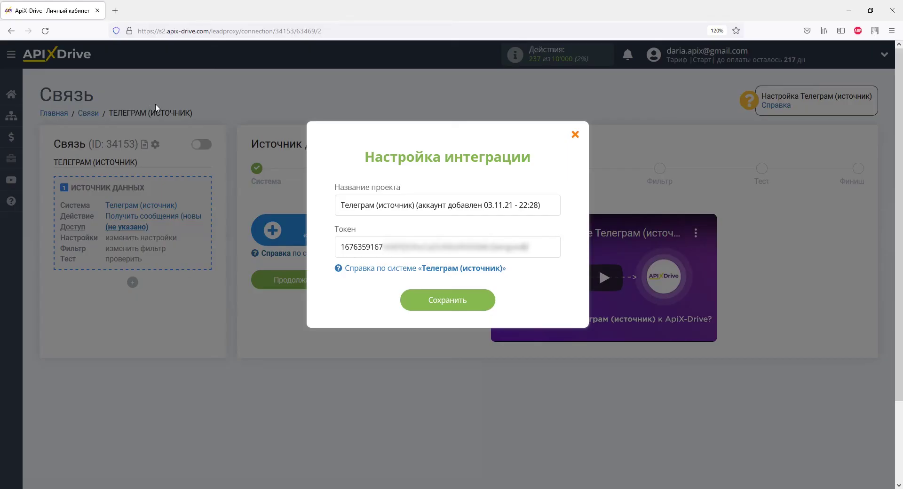
# Replace the placeholder in the getWebhookInfo address with the bot token copied from the integration form and load the page
pyautogui.moveTo(340, 247); pyautogui.dragTo(525, 246)
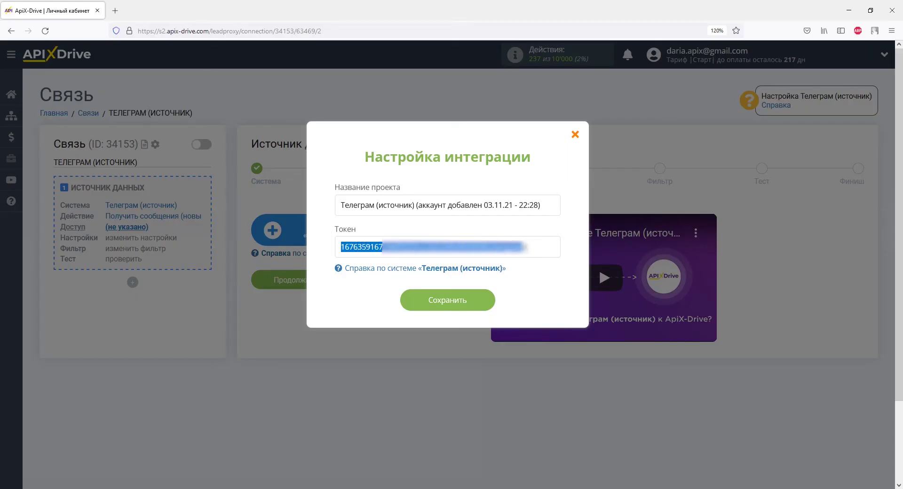
pyautogui.rightClick(525, 247)
pyautogui.click(555, 301)
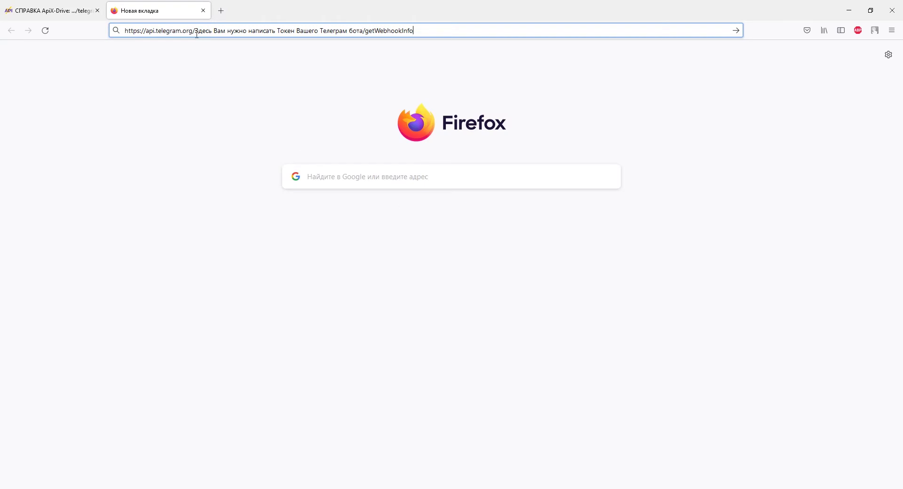
pyautogui.moveTo(195, 31); pyautogui.dragTo(363, 36)
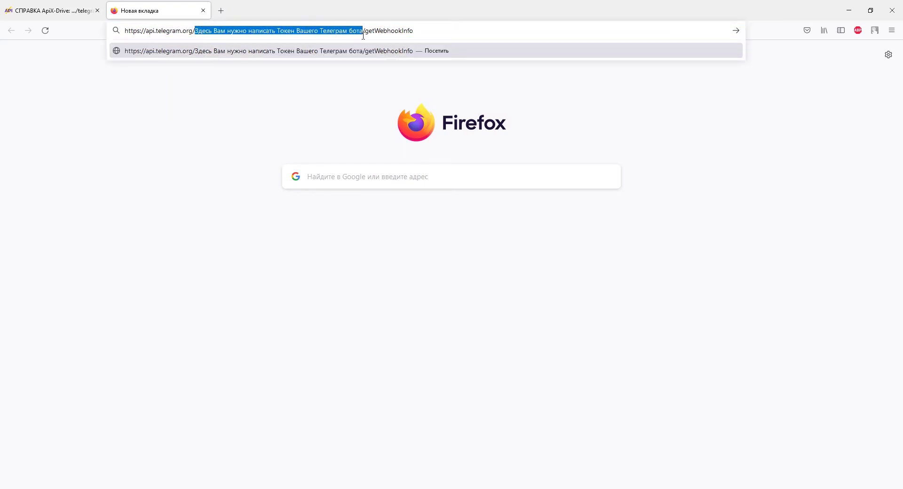
pyautogui.rightClick(363, 36)
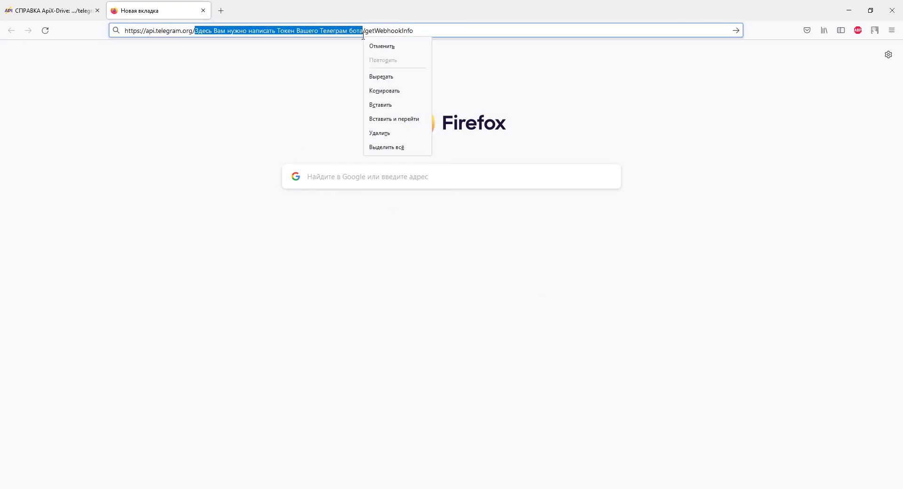
pyautogui.click(375, 103)
pyautogui.press('Return')
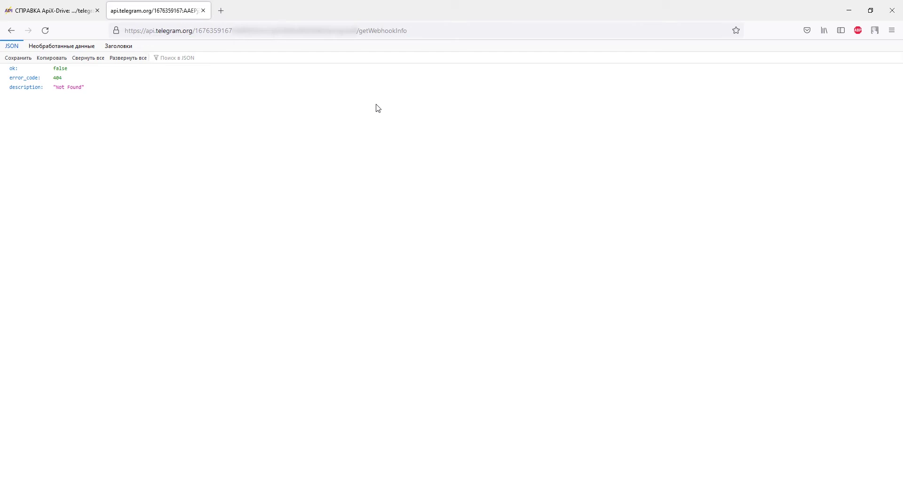
# Copy the webhook address template from the help article again and paste it into another new tab
pyautogui.click(59, 13)
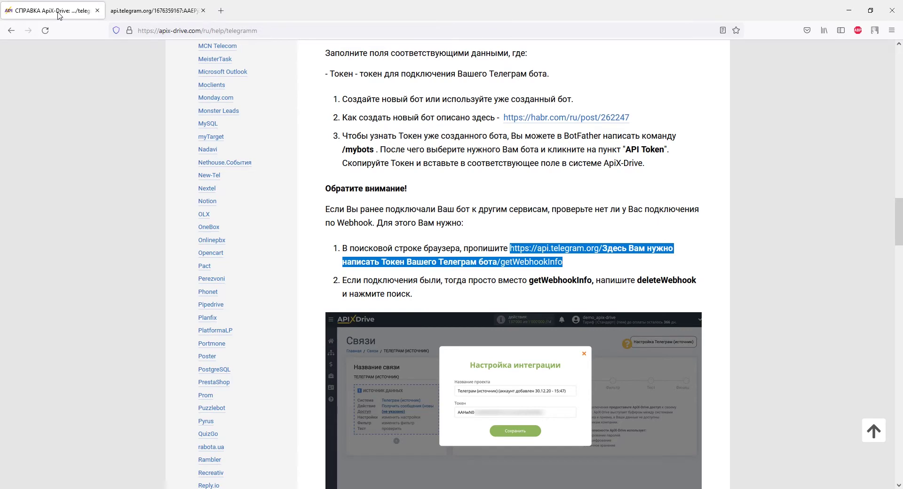
pyautogui.rightClick(557, 263)
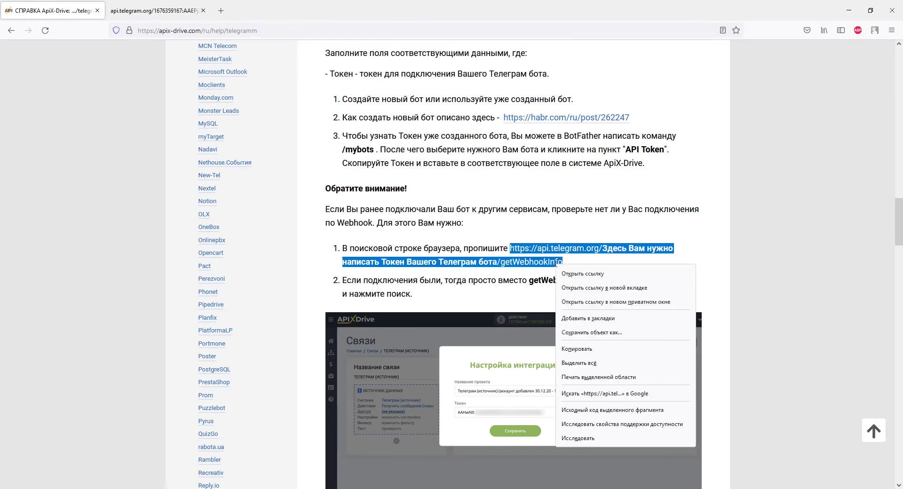
pyautogui.click(579, 348)
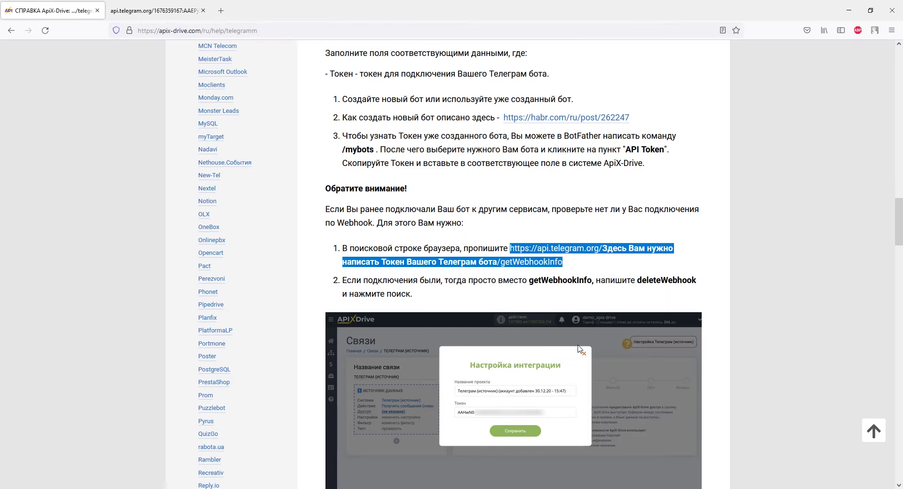
pyautogui.click(228, 11)
pyautogui.rightClick(234, 30)
pyautogui.click(248, 99)
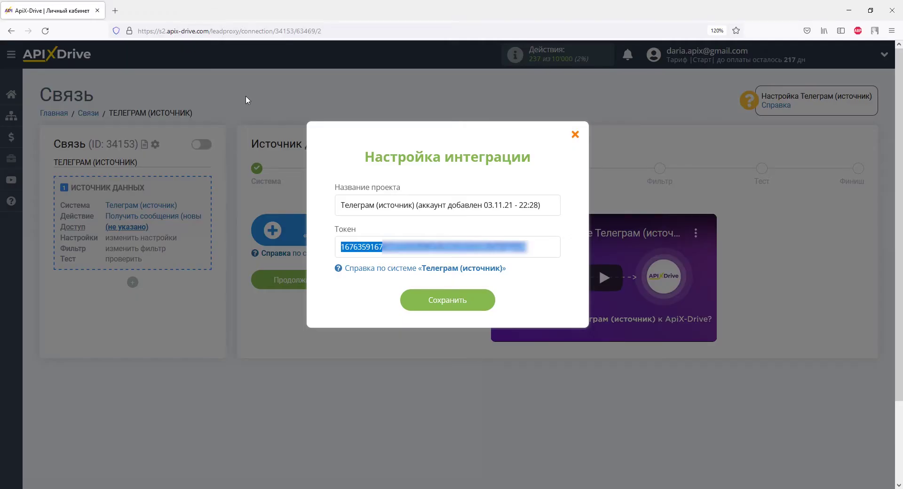
# Substitute the bot token from the integration form for the placeholder in the second webhook address
pyautogui.rightClick(347, 256)
pyautogui.click(371, 301)
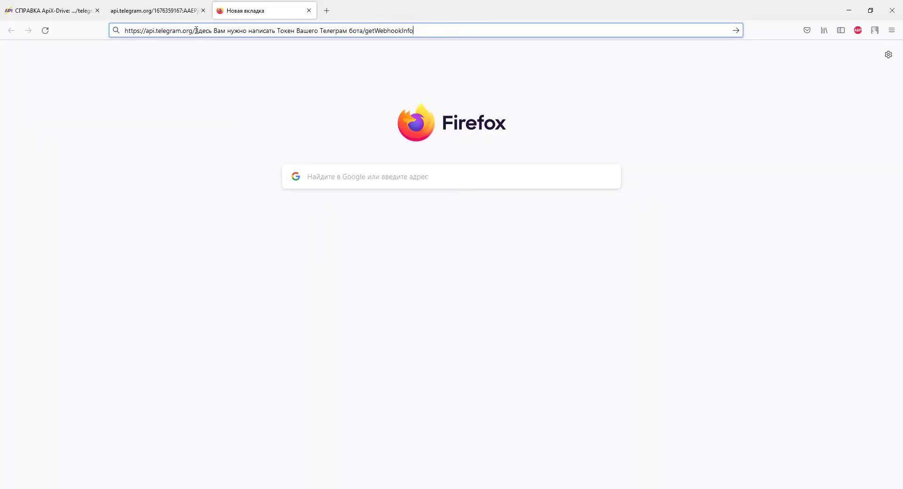
pyautogui.moveTo(195, 30); pyautogui.dragTo(363, 32)
pyautogui.rightClick(363, 33)
pyautogui.click(381, 103)
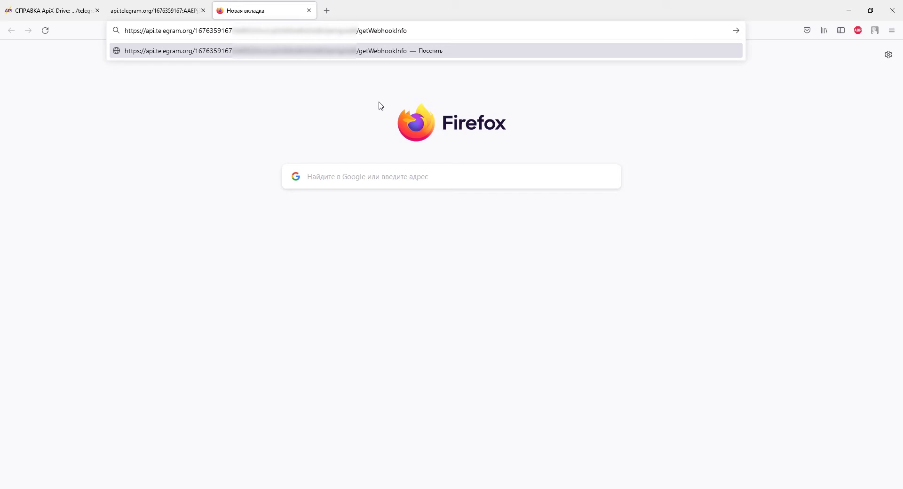
# Replace getWebhookInfo with deleteWebhook, copied from the help article, in the second address and load it
pyautogui.click(47, 10)
pyautogui.click(621, 291)
pyautogui.moveTo(637, 280); pyautogui.dragTo(699, 283)
pyautogui.rightClick(699, 282)
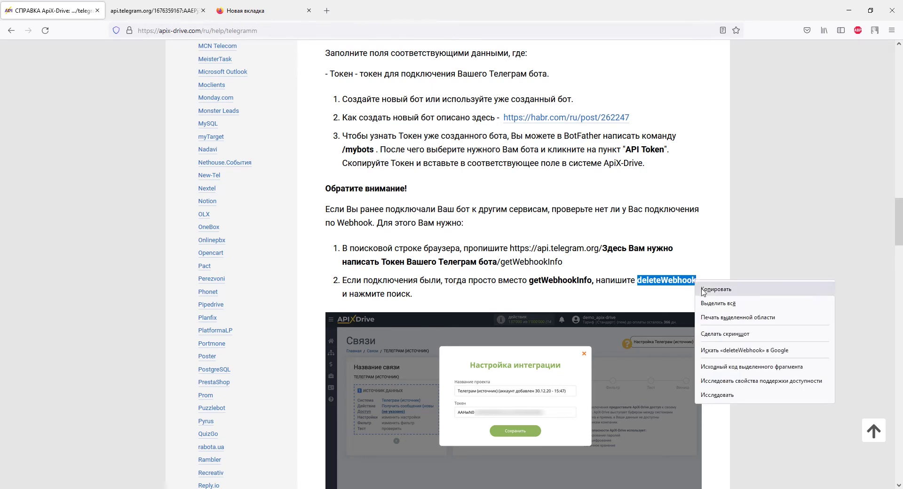
pyautogui.click(705, 288)
pyautogui.click(271, 10)
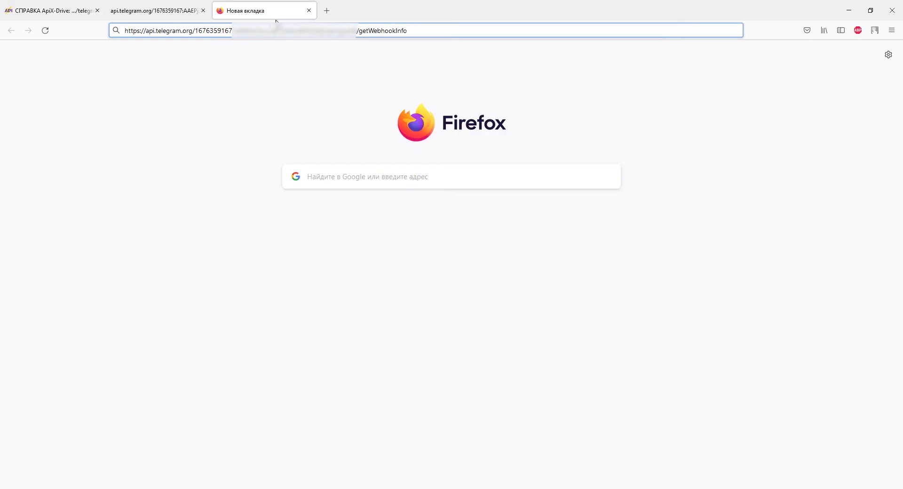
pyautogui.moveTo(359, 32); pyautogui.dragTo(420, 37)
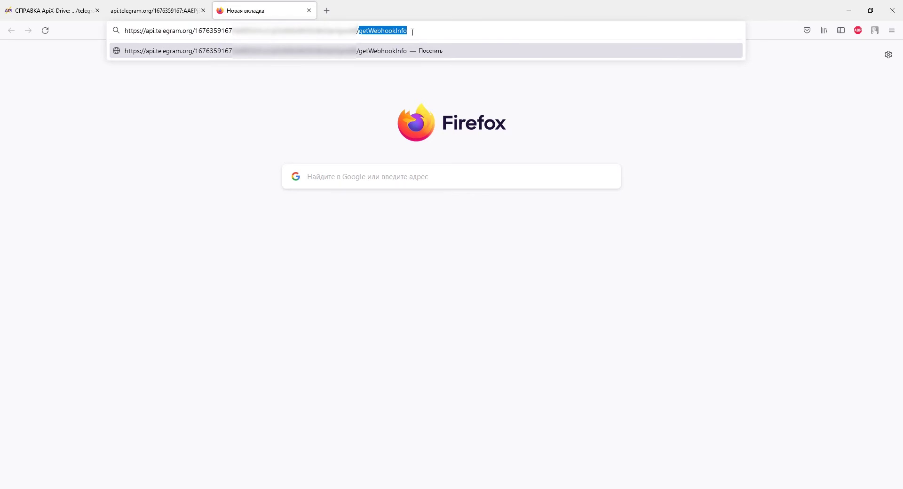
pyautogui.rightClick(407, 30)
pyautogui.click(425, 98)
pyautogui.press('Return')
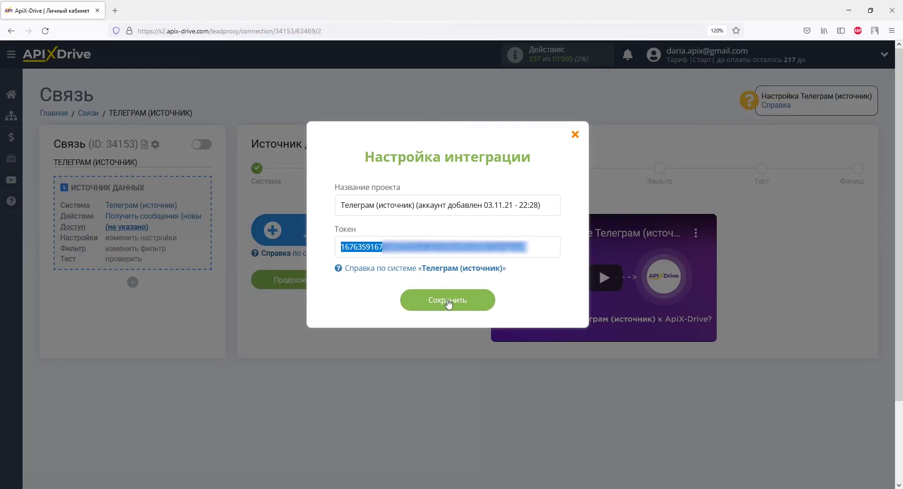
# Save the Telegram account connection and advance through the access, settings and filter stages to the test data, adding no filter condition
pyautogui.click(447, 301)
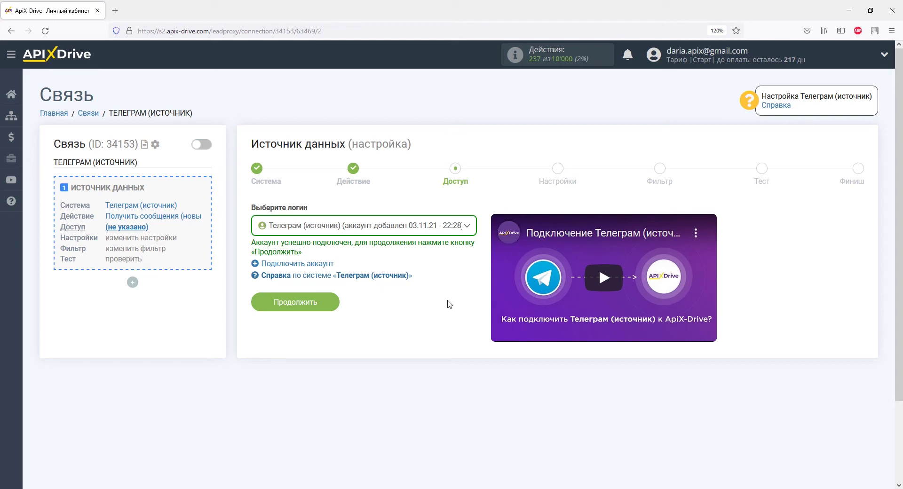
pyautogui.click(329, 302)
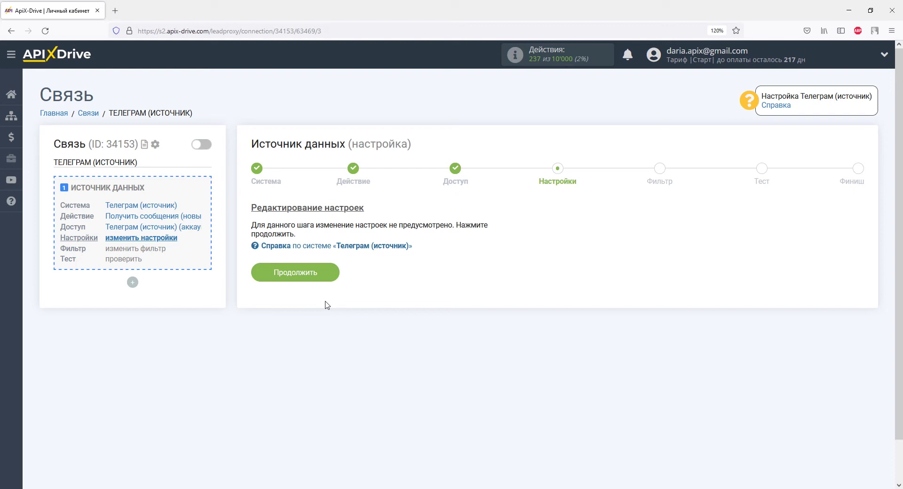
pyautogui.click(319, 271)
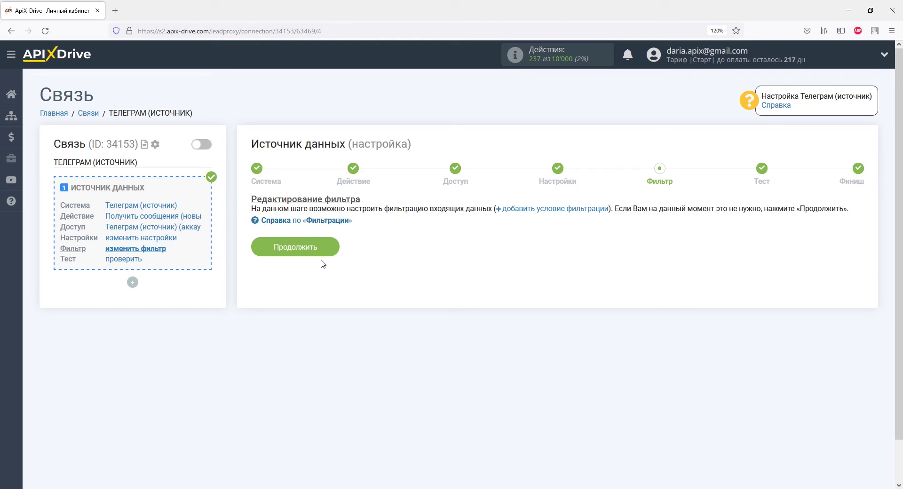
pyautogui.click(324, 246)
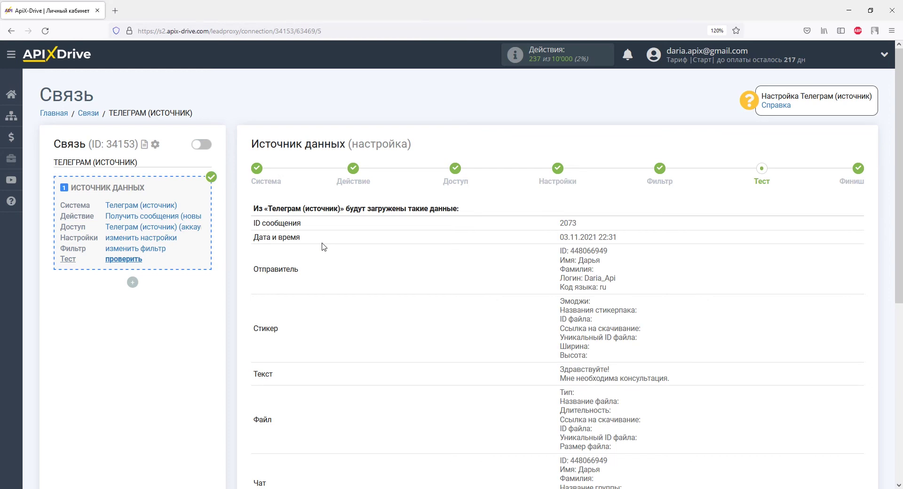
pyautogui.scroll(-4, 323, 247)
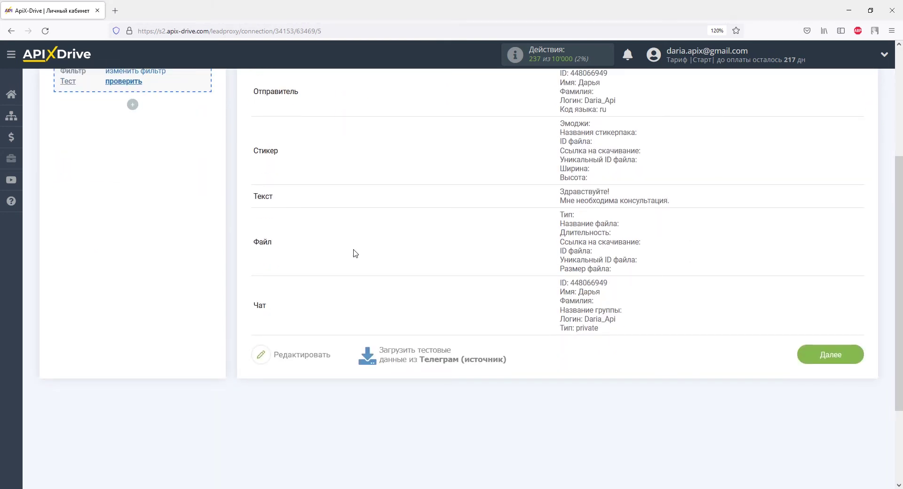
# Finish the data source setup and choose Webhook (прием) as the data receiving system
pyautogui.click(803, 353)
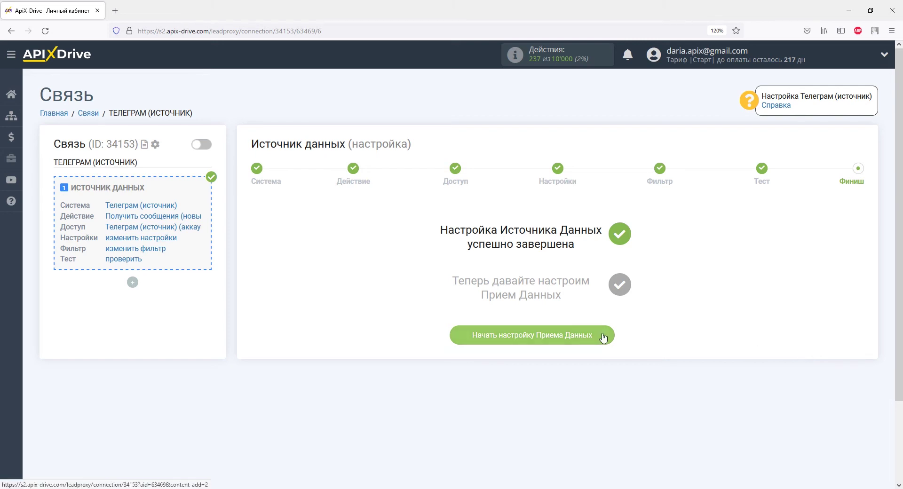
pyautogui.click(587, 335)
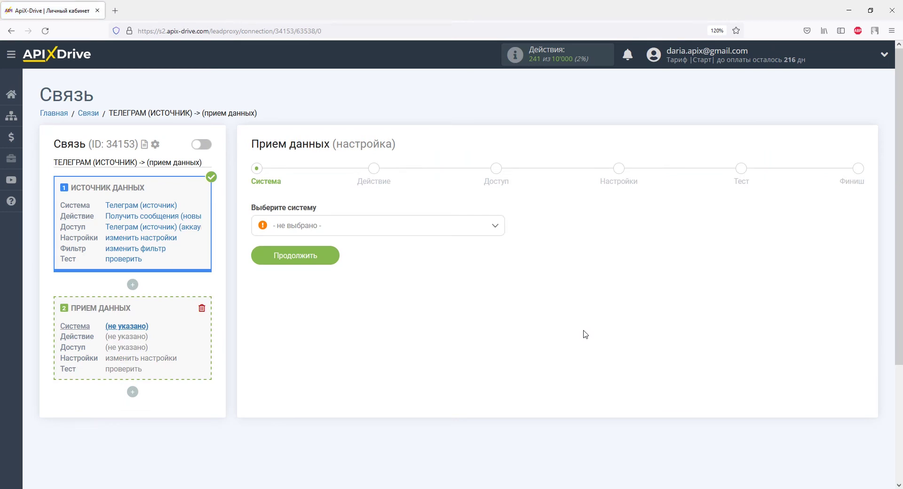
pyautogui.click(495, 225)
pyautogui.moveTo(500, 244); pyautogui.dragTo(498, 367)
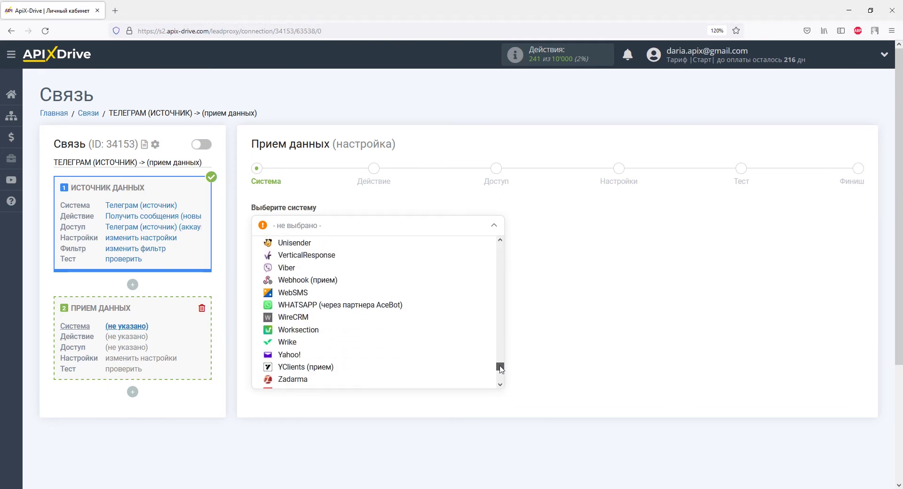
pyautogui.click(328, 283)
pyautogui.click(326, 257)
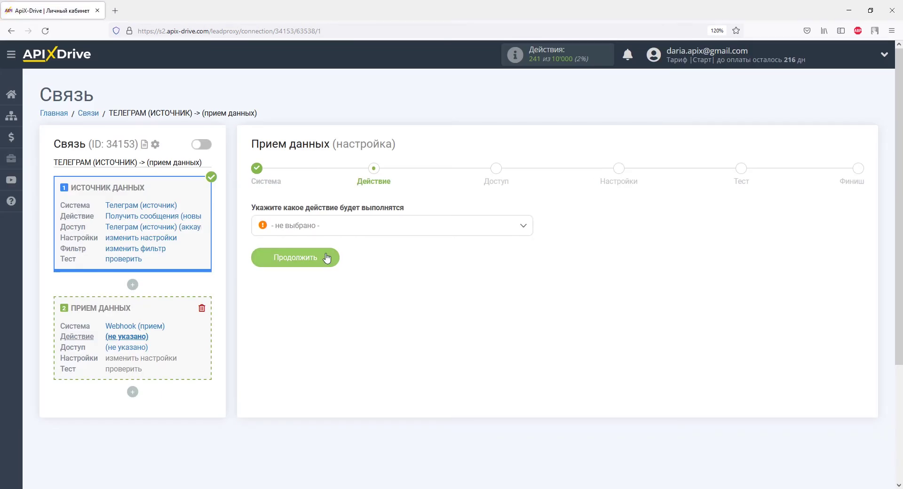
# Set the receiver's action to Отправка данных and open the form for connecting a Webhook (прием) account
pyautogui.click(324, 226)
pyautogui.click(314, 283)
pyautogui.click(329, 259)
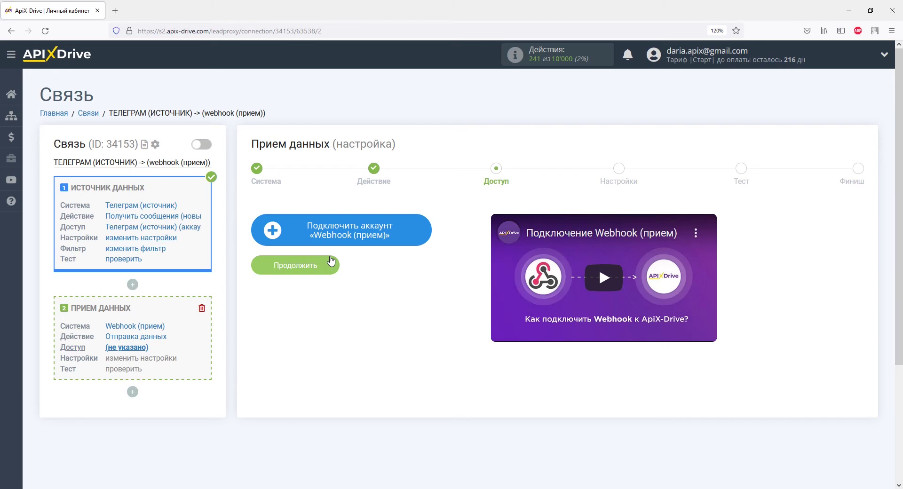
pyautogui.click(302, 230)
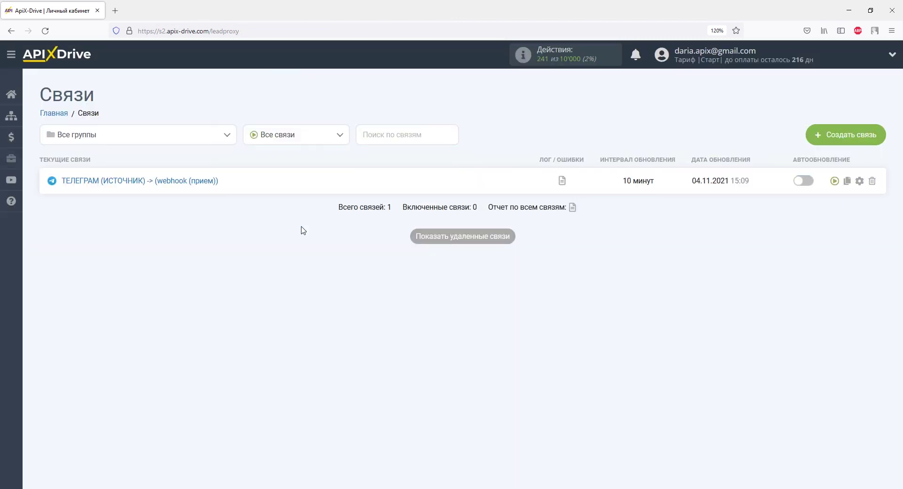
# Create a second connection and choose Webhook (источник) as its data source system
pyautogui.click(826, 136)
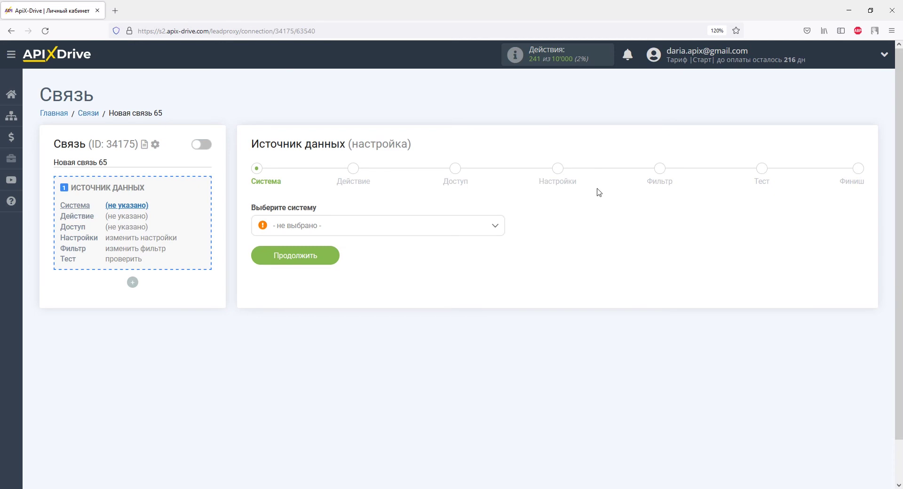
pyautogui.click(497, 226)
pyautogui.moveTo(500, 242); pyautogui.dragTo(500, 367)
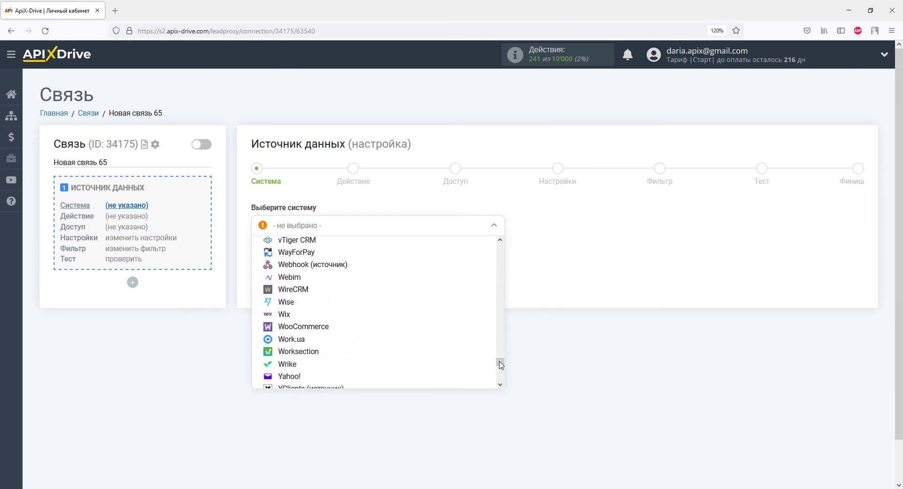
pyautogui.click(329, 264)
pyautogui.click(317, 256)
# Set the source action to Принять данные and connect a Webhook (источник) account under its default name
pyautogui.click(325, 228)
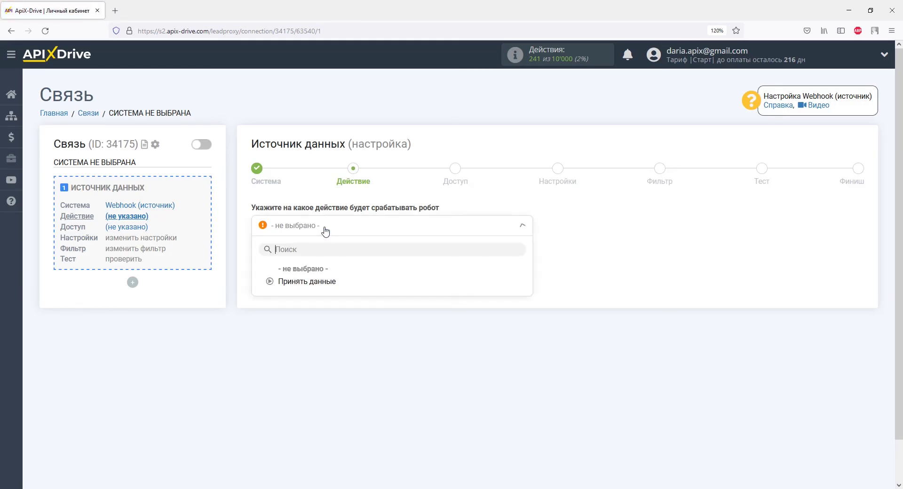
pyautogui.click(323, 281)
pyautogui.click(324, 272)
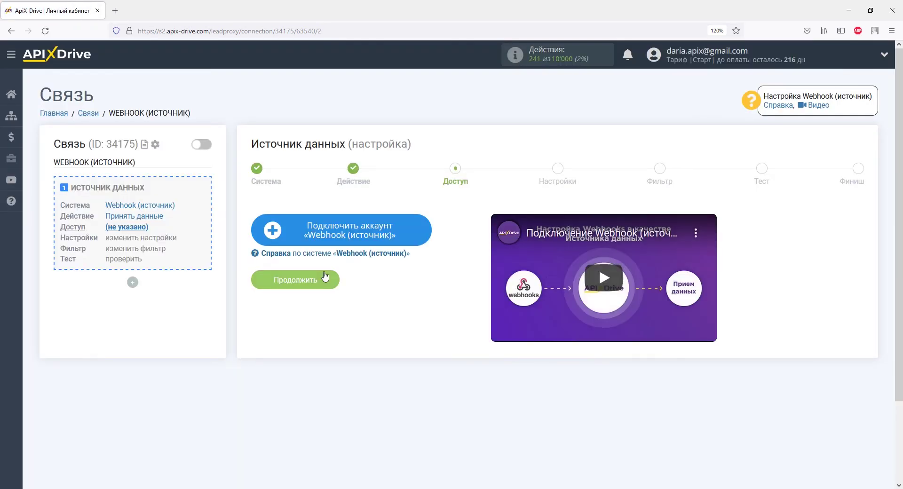
pyautogui.click(289, 227)
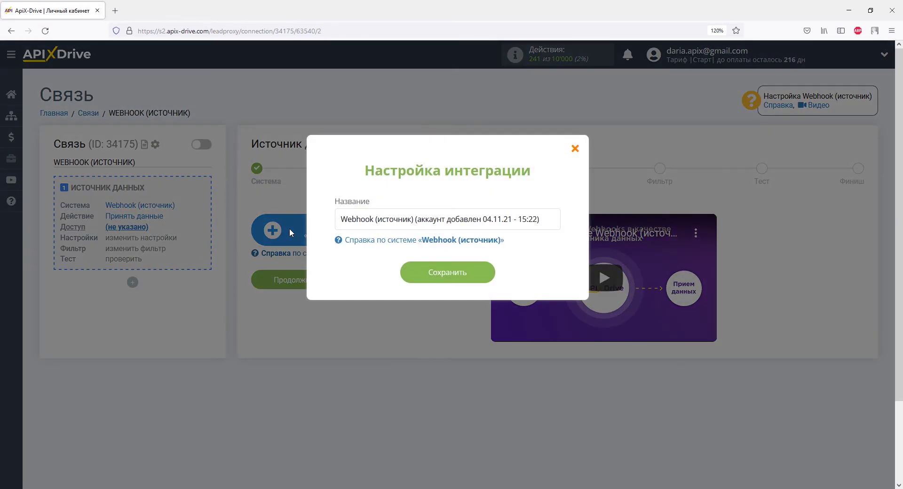
pyautogui.click(414, 271)
pyautogui.click(323, 302)
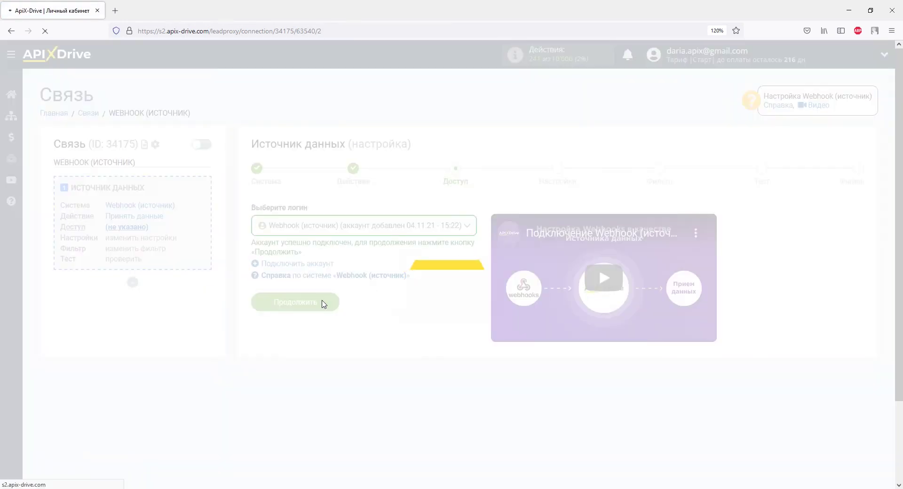
# Copy the data reception URL into the Webhook (прием) account form, save that account and continue to the parameter settings
pyautogui.moveTo(433, 245); pyautogui.dragTo(256, 245)
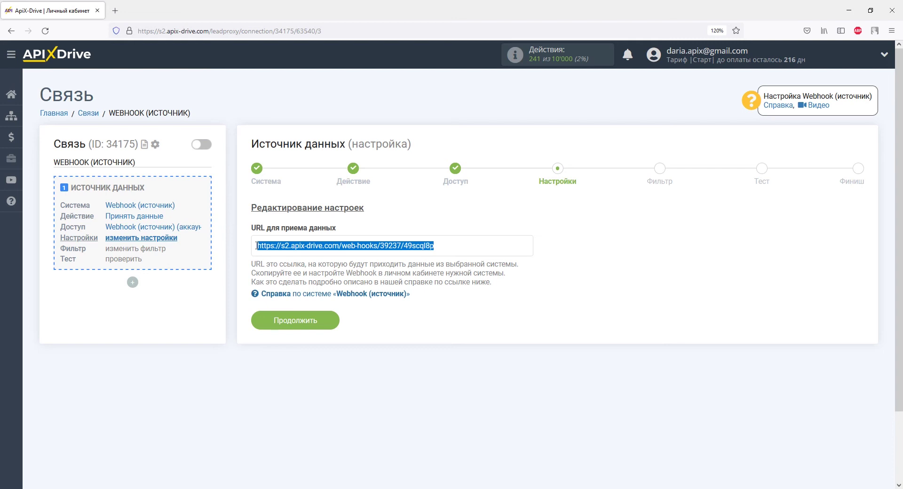
pyautogui.rightClick(256, 245)
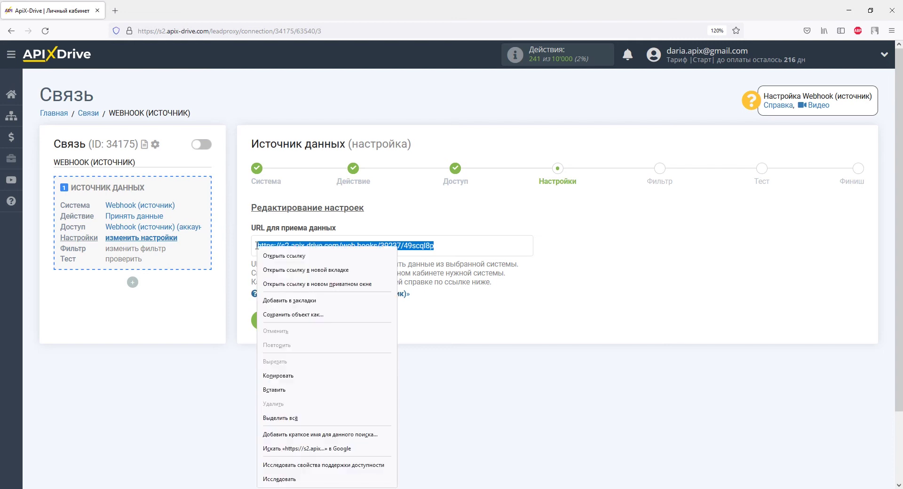
pyautogui.click(285, 379)
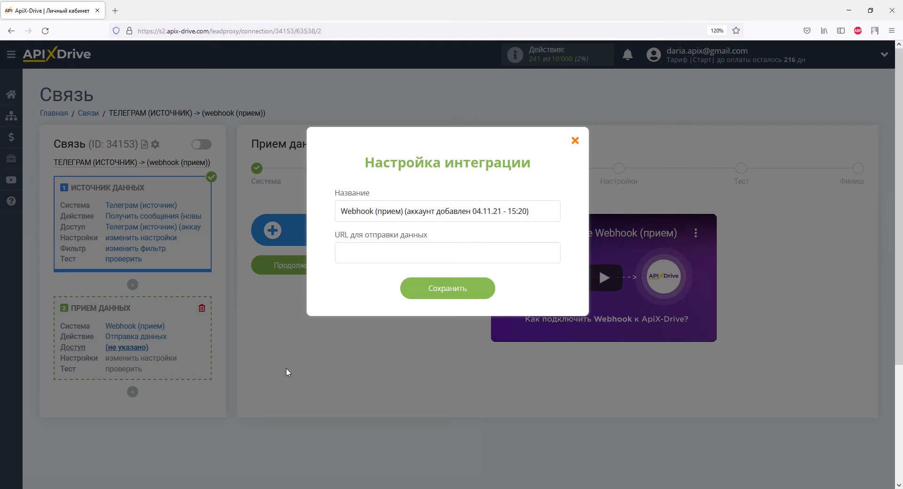
pyautogui.rightClick(342, 257)
pyautogui.click(360, 320)
pyautogui.click(414, 288)
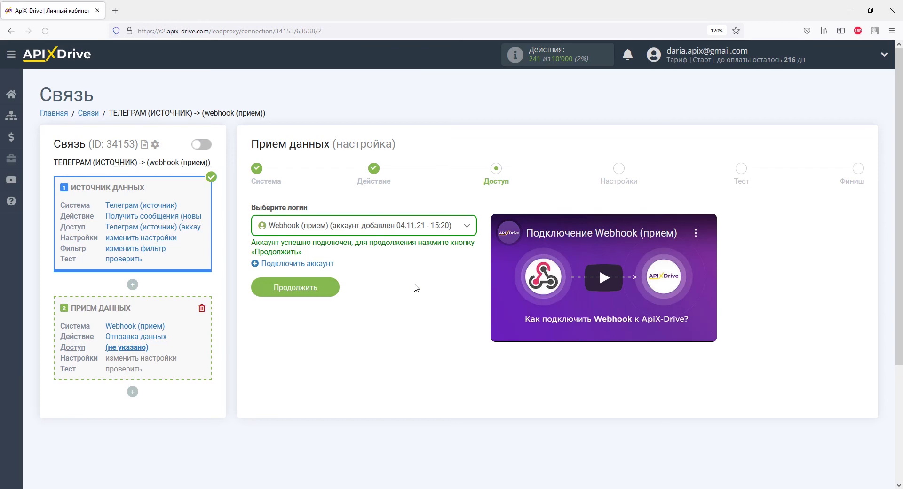
pyautogui.click(335, 289)
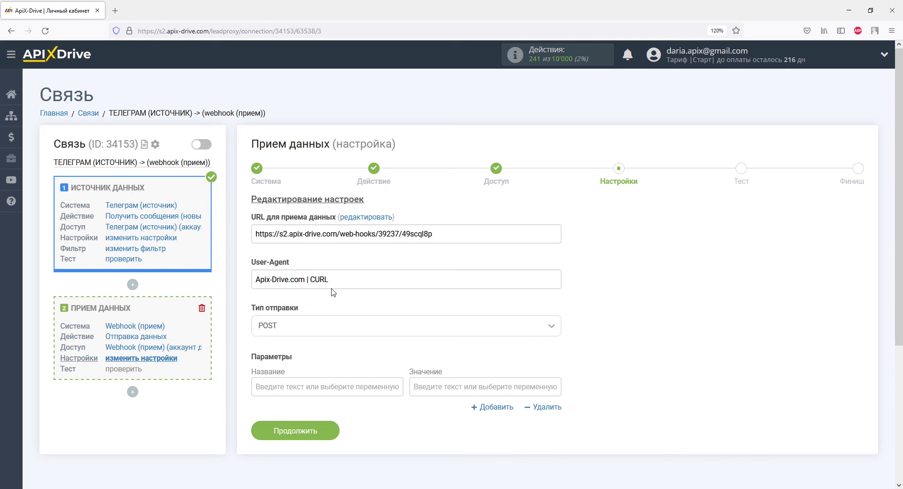
# Name the first webhook parameter Date and assign it the Телеграм variable Дата и время
pyautogui.scroll(-5, 332, 291)
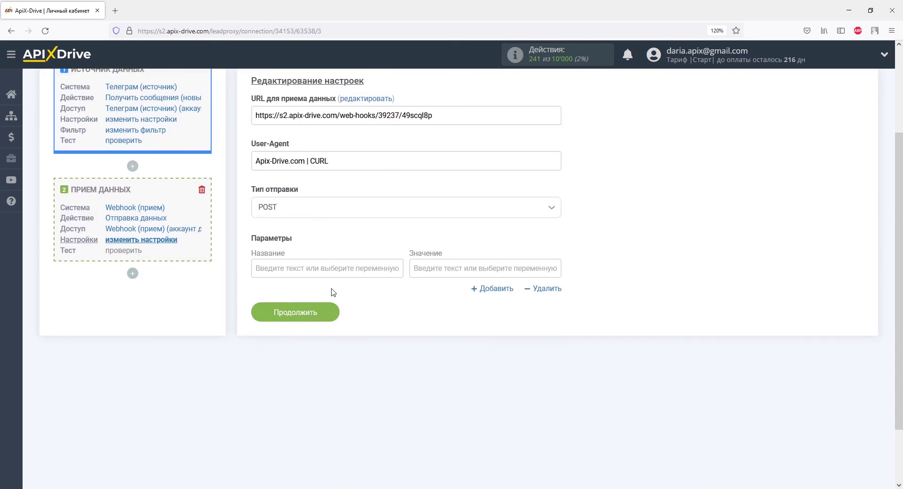
pyautogui.click(330, 270)
pyautogui.write('Date')
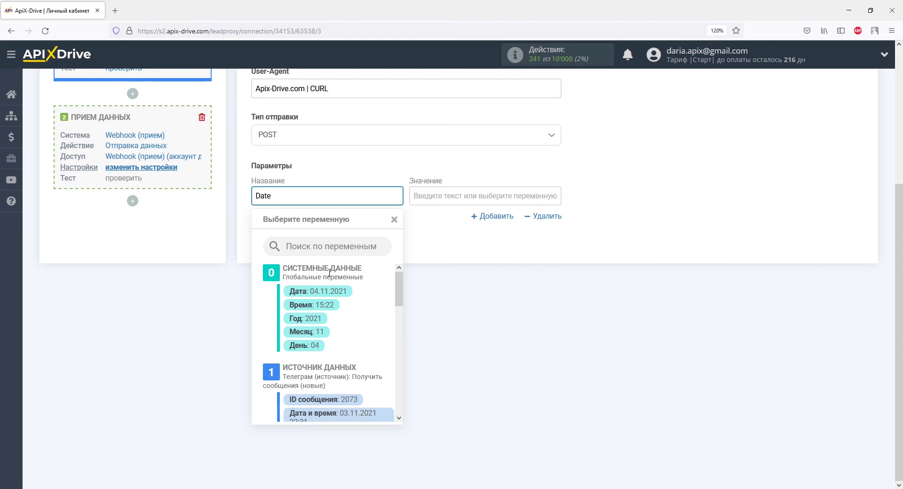
pyautogui.click(423, 195)
pyautogui.scroll(-4, 552, 290)
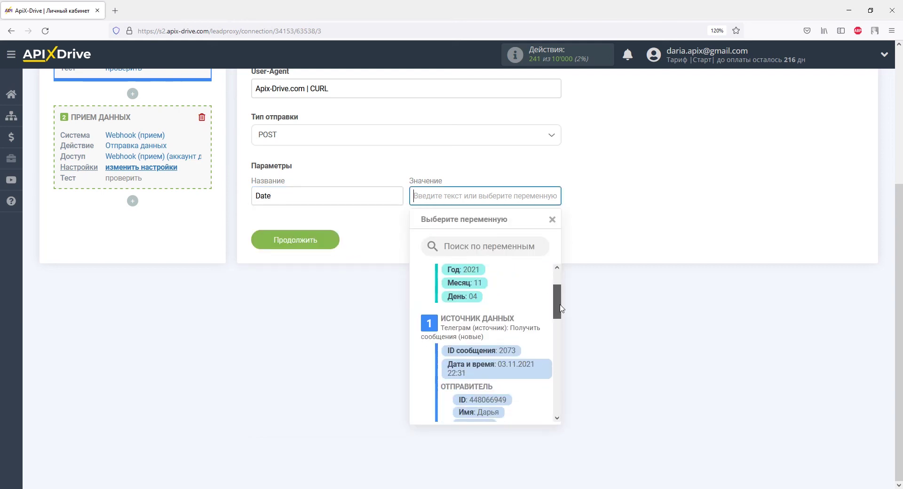
pyautogui.click(520, 313)
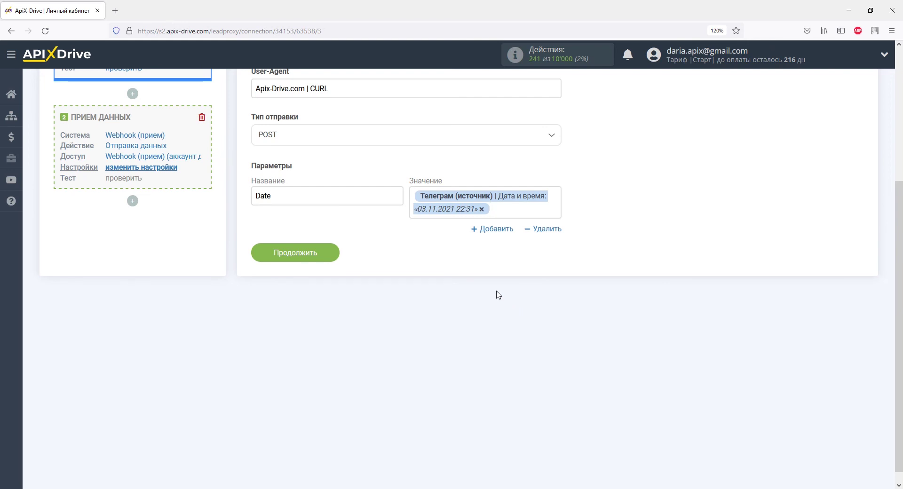
# Add a parameter called Name and assign it the sender's Имя variable from Телеграм
pyautogui.click(473, 229)
pyautogui.click(368, 248)
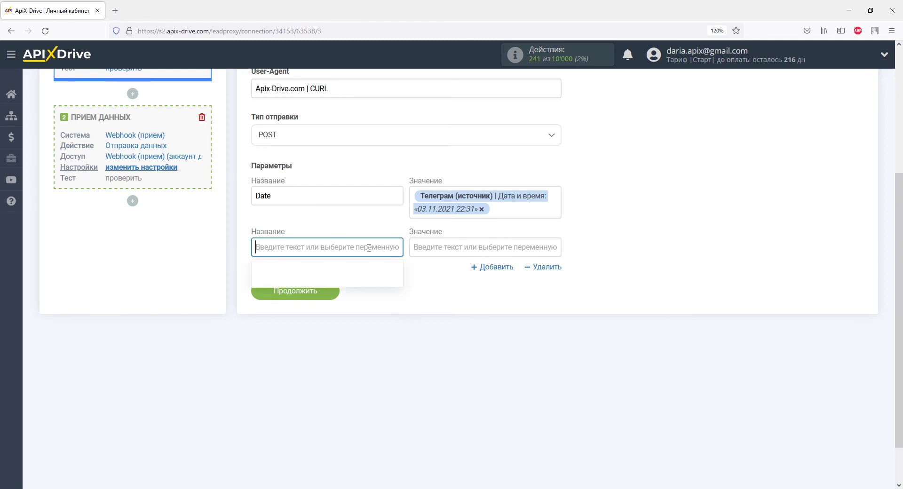
pyautogui.write('Name')
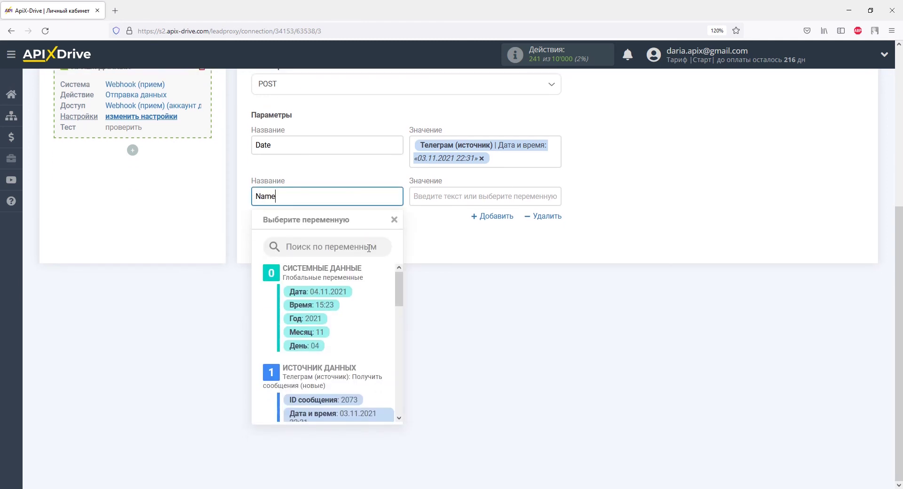
pyautogui.click(414, 196)
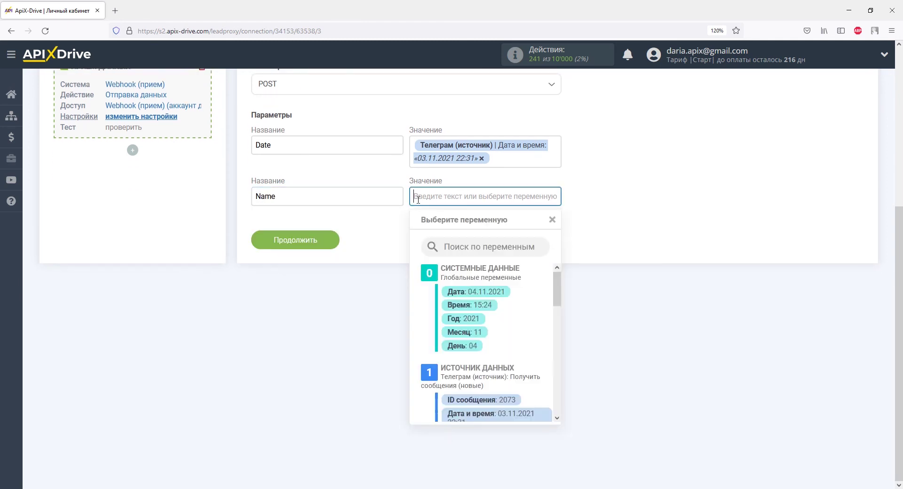
pyautogui.moveTo(557, 280); pyautogui.dragTo(559, 317)
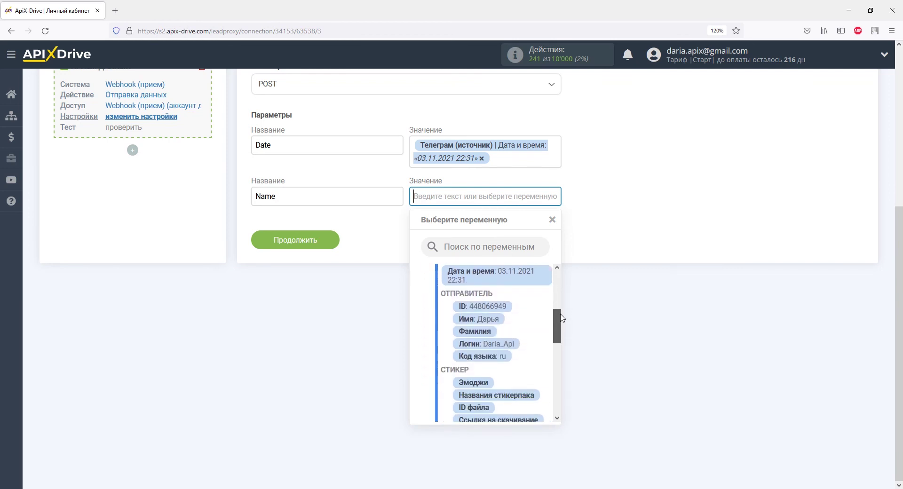
pyautogui.click(495, 319)
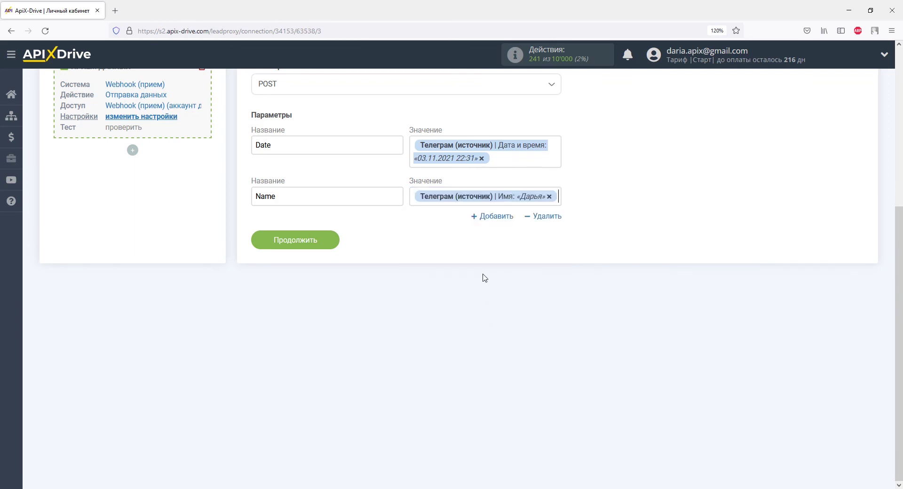
# Add a parameter called ID and assign it the ID variable from Телеграм
pyautogui.click(478, 224)
pyautogui.click(388, 235)
pyautogui.write('ID')
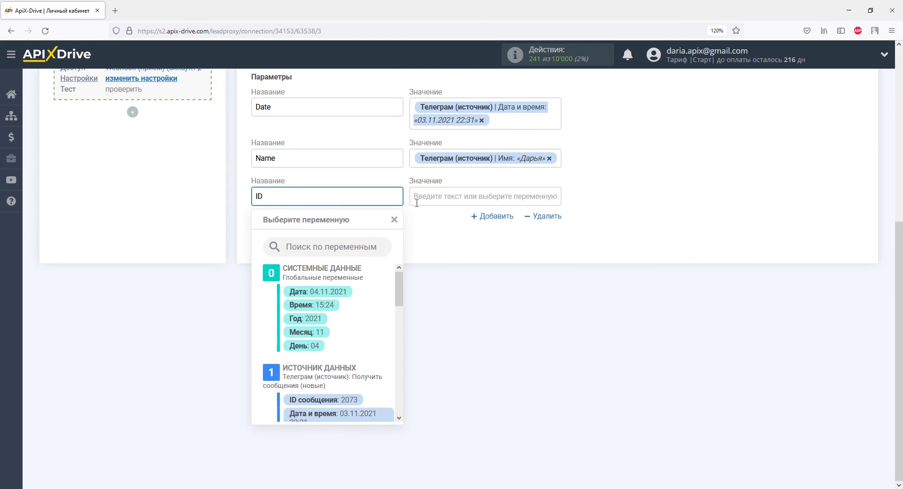
pyautogui.click(423, 196)
pyautogui.scroll(-4, 548, 283)
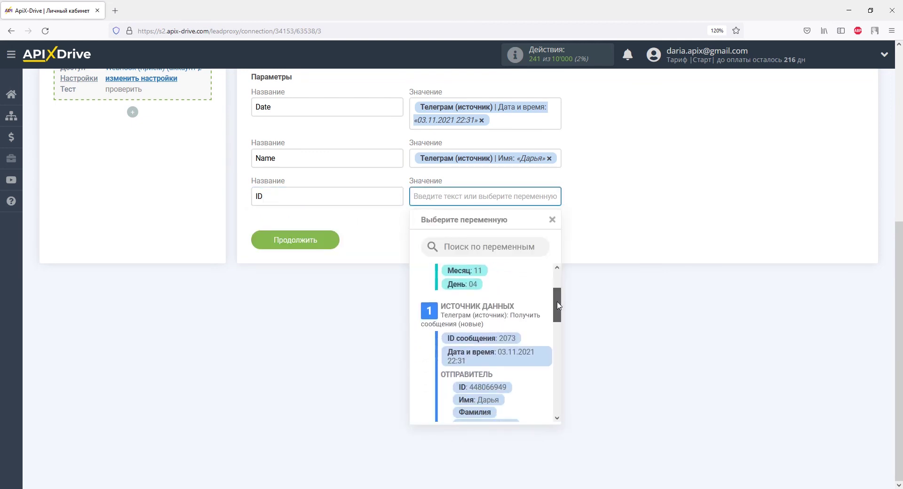
pyautogui.click(511, 275)
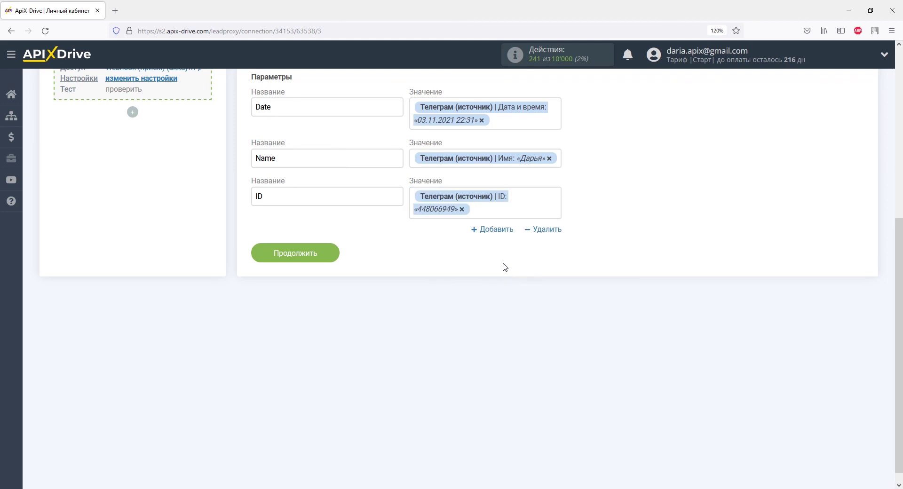
# Add a parameter called Message and assign it the Текст variable from Телеграм
pyautogui.click(492, 229)
pyautogui.click(372, 248)
pyautogui.write('Mess')
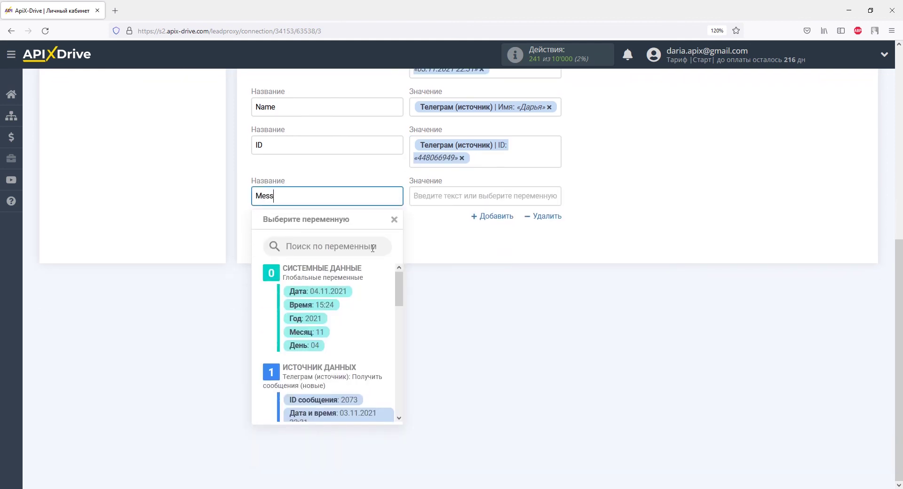
pyautogui.write('age')
pyautogui.click(421, 198)
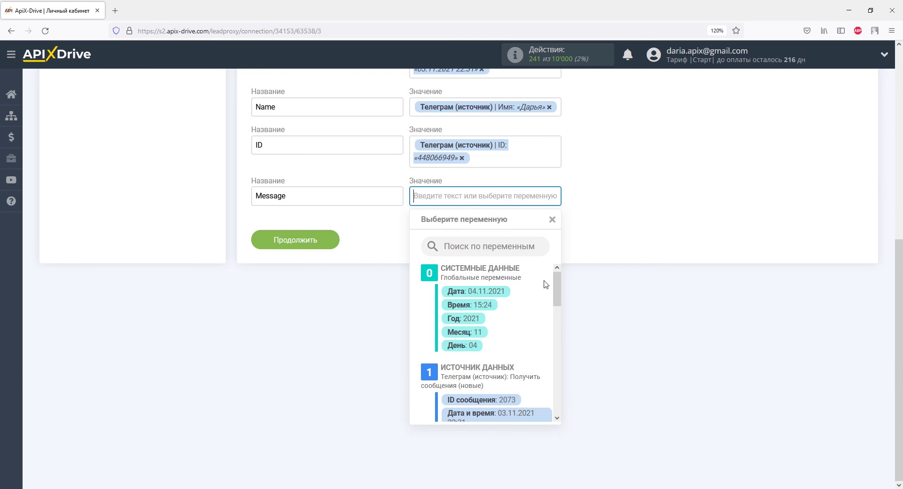
pyautogui.moveTo(556, 298); pyautogui.dragTo(562, 360)
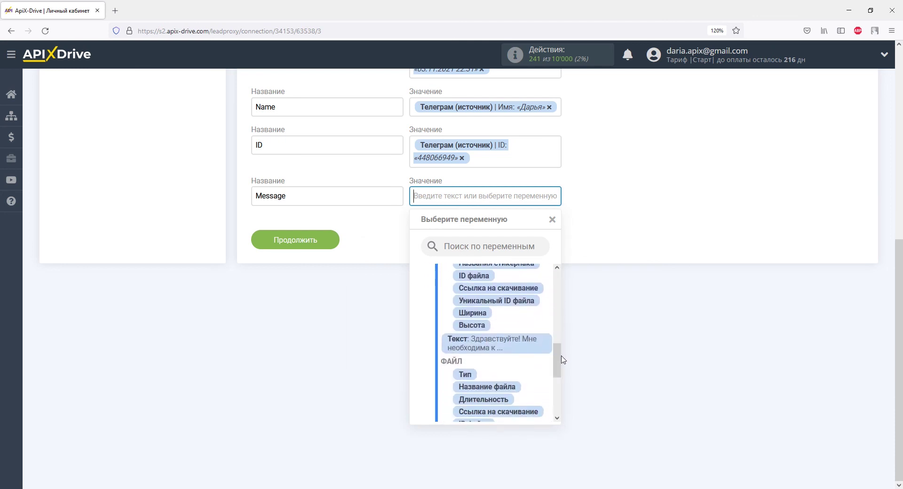
pyautogui.click(522, 355)
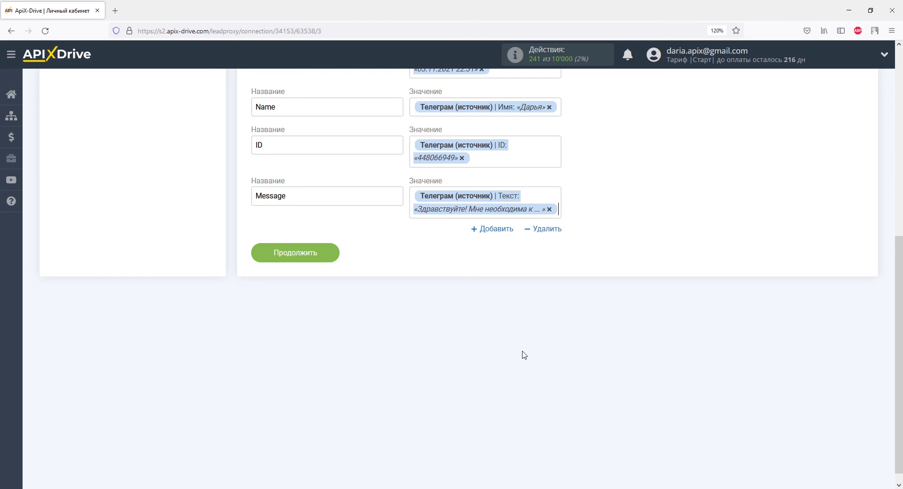
# Send test data to Webhook (прием) and advance the Webhook (источник) connection past its settings and filter, adding no condition
pyautogui.click(327, 256)
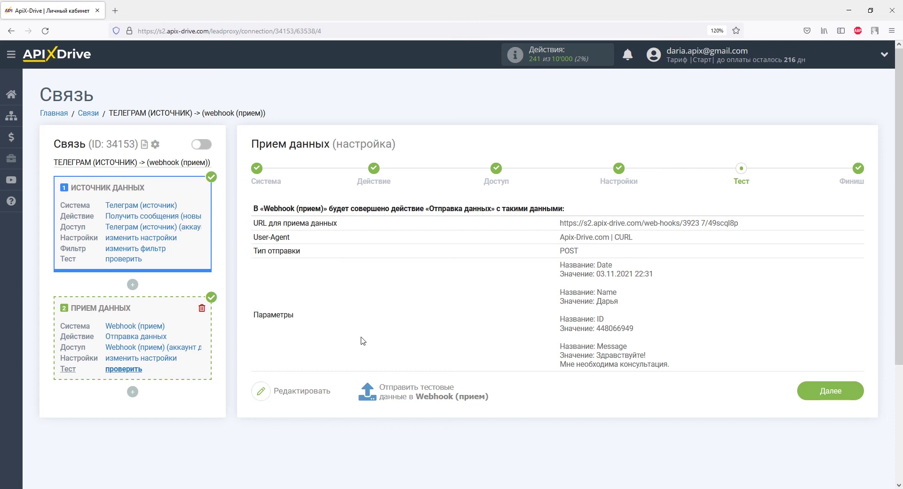
pyautogui.click(385, 393)
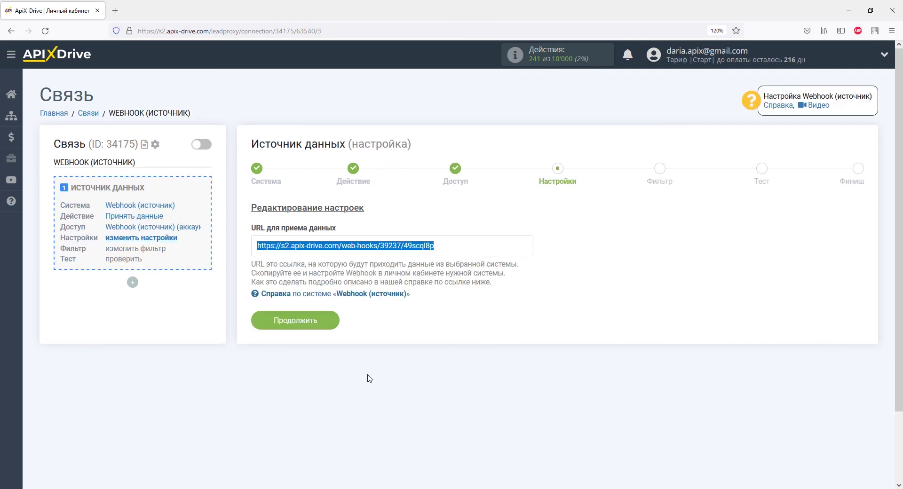
pyautogui.click(329, 320)
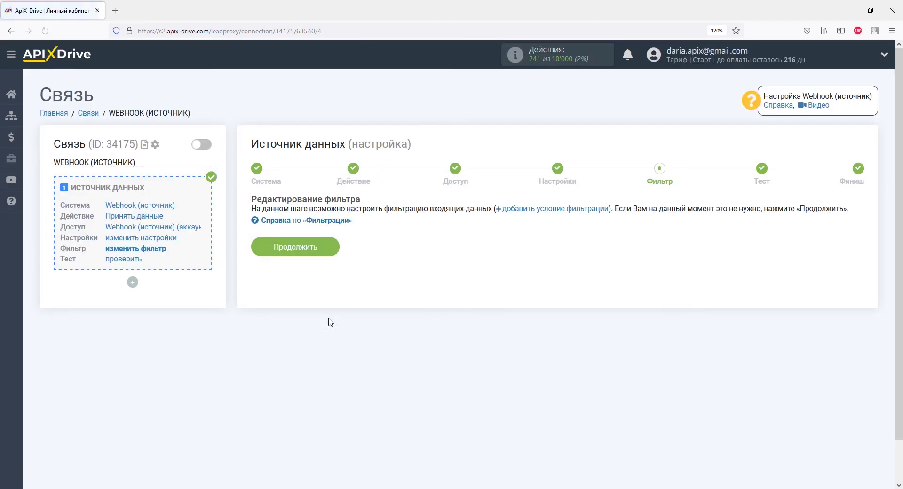
pyautogui.click(318, 255)
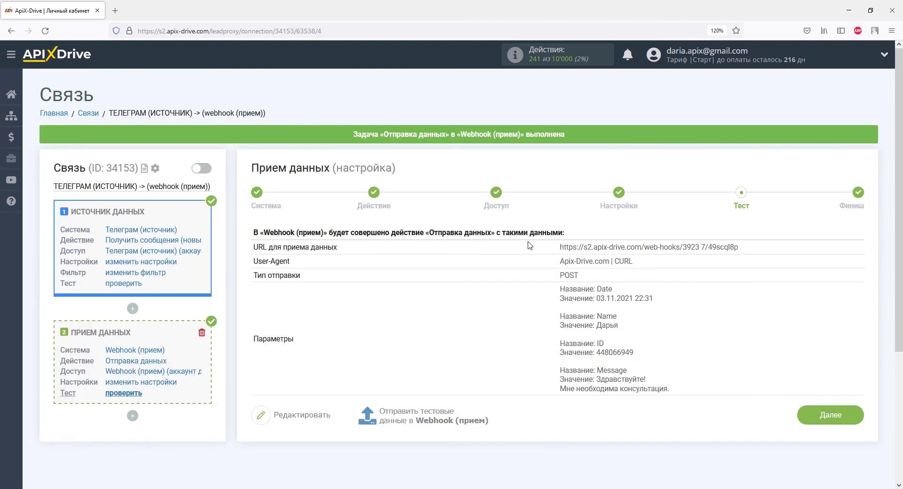
# Enable automatic updating for the completed Телеграм (источник) to Webhook (прием) connection and set its update interval to 5 minutes
pyautogui.click(814, 416)
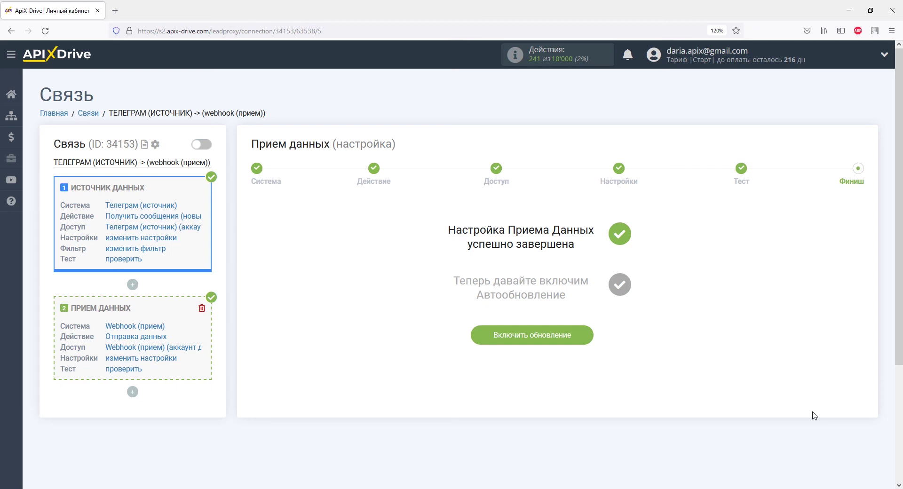
pyautogui.click(581, 336)
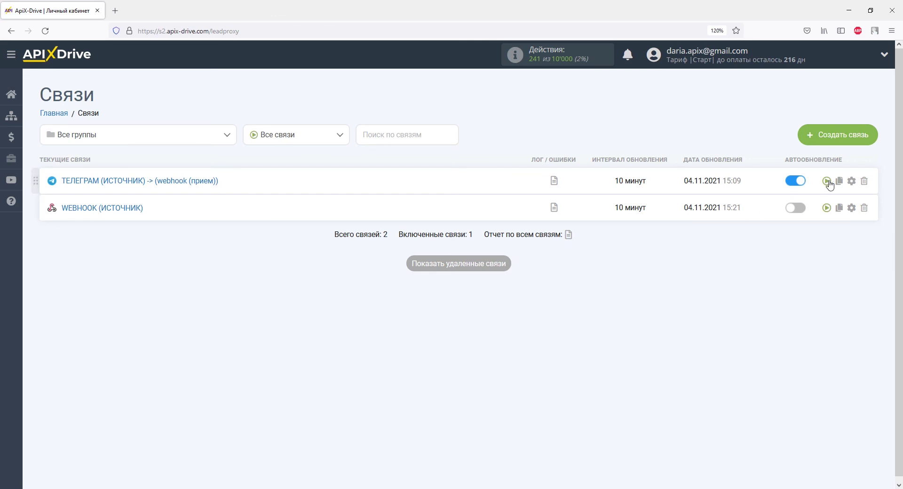
pyautogui.click(850, 181)
pyautogui.click(540, 272)
pyautogui.click(475, 116)
pyautogui.click(462, 339)
# Delete the auxiliary WEBHOOK (ИСТОЧНИК) connection from the connection list
pyautogui.click(863, 208)
pyautogui.click(490, 281)
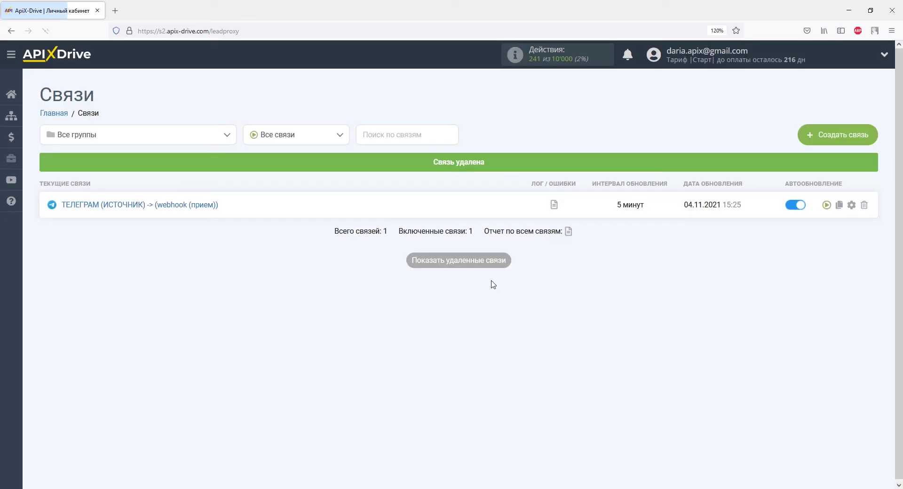